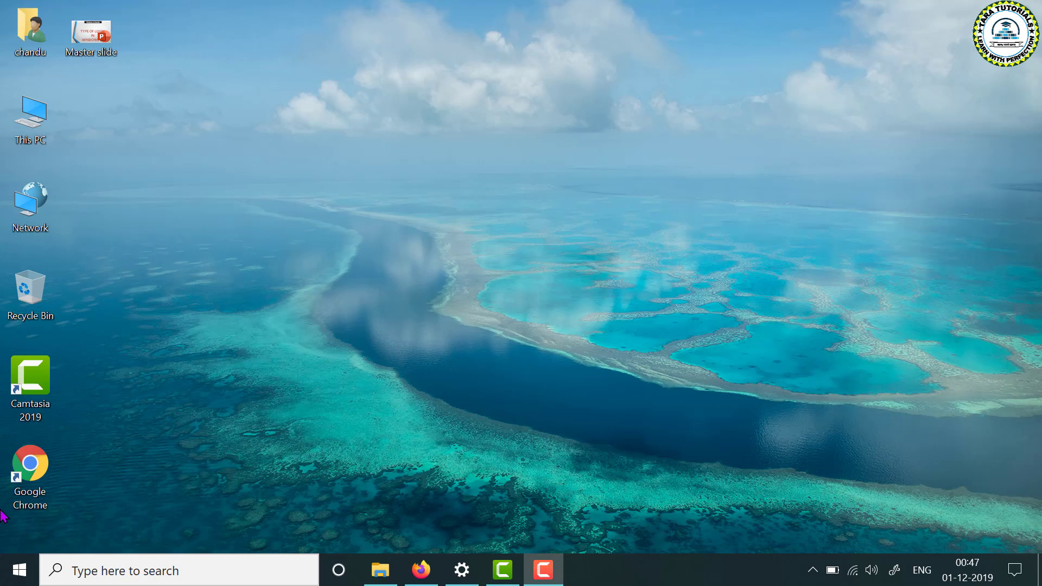
Open the Your info page of the account settings and set IMG_20190908_163255 from the picture folder as the account picture.
{"action": "left_click", "coordinate": [19, 571]}
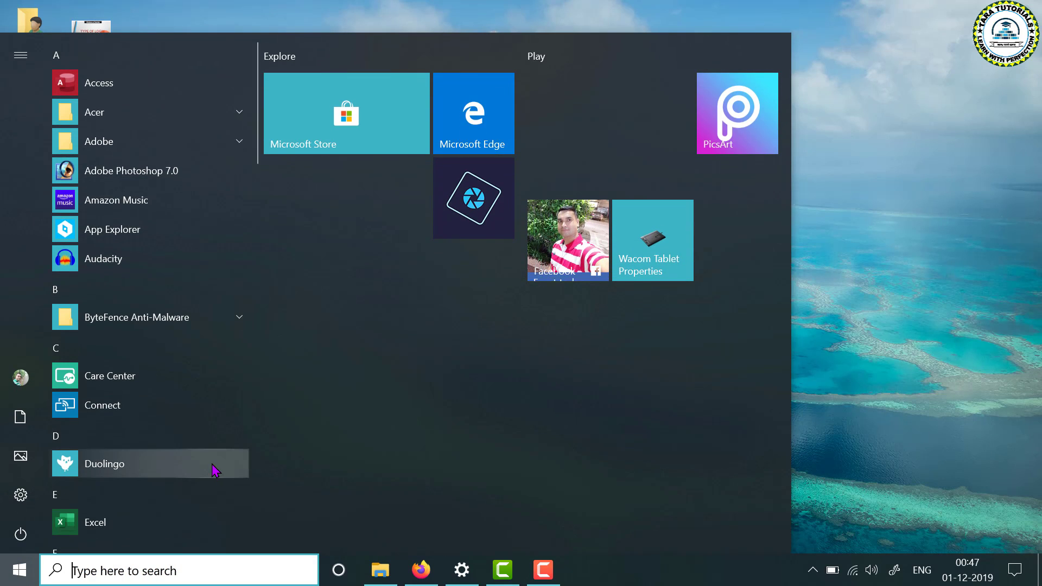
{"action": "left_click", "coordinate": [20, 497]}
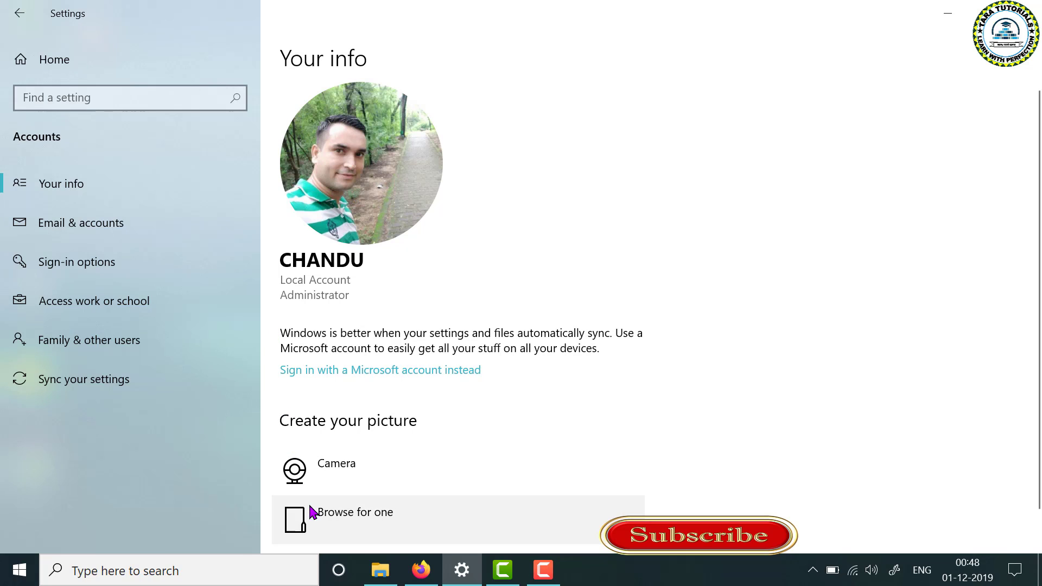
{"action": "left_click", "coordinate": [344, 520]}
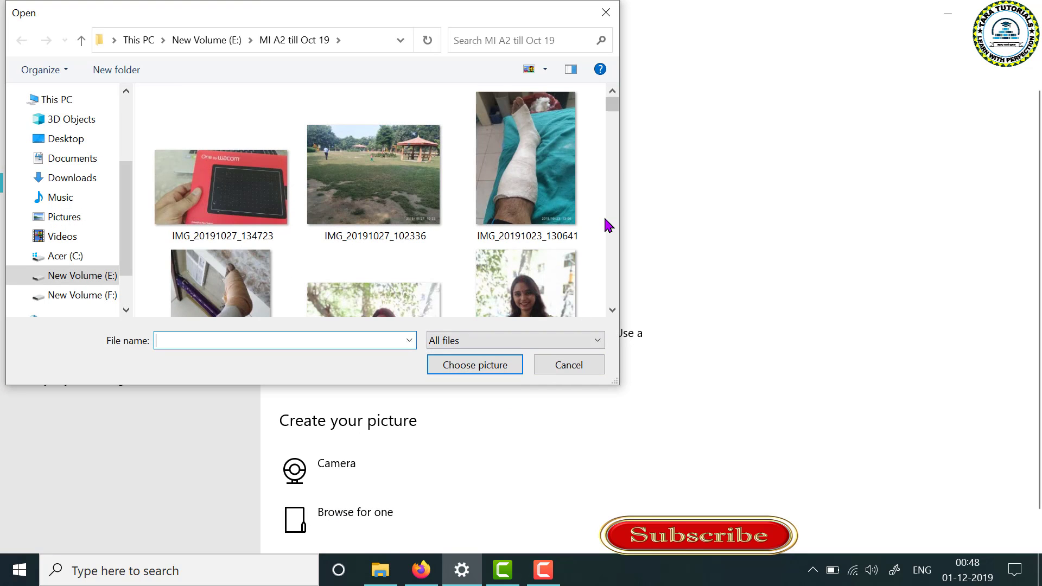
{"action": "left_click_drag", "start_coordinate": [615, 110], "coordinate": [615, 124]}
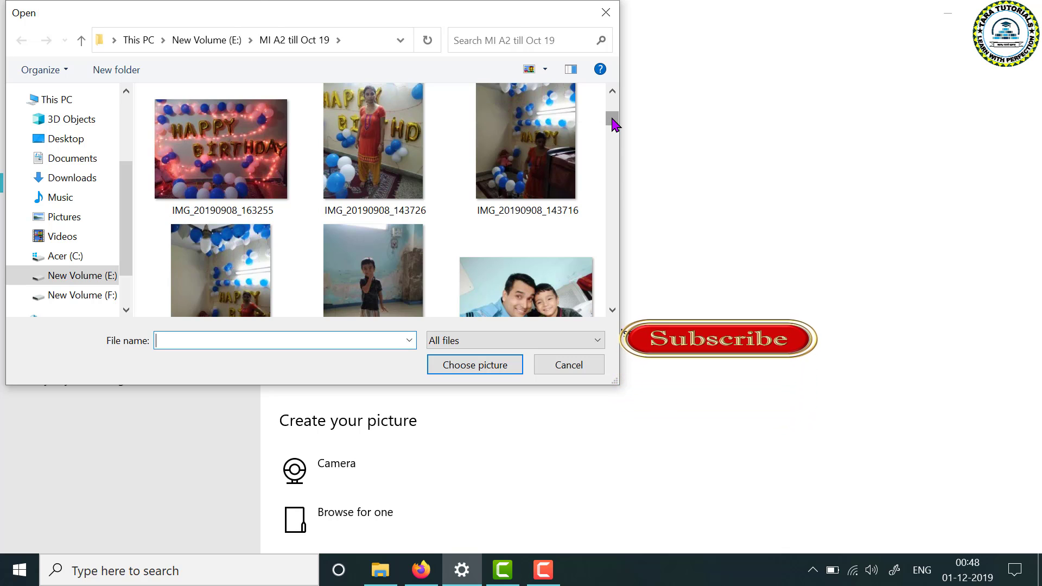
{"action": "left_click", "coordinate": [221, 157]}
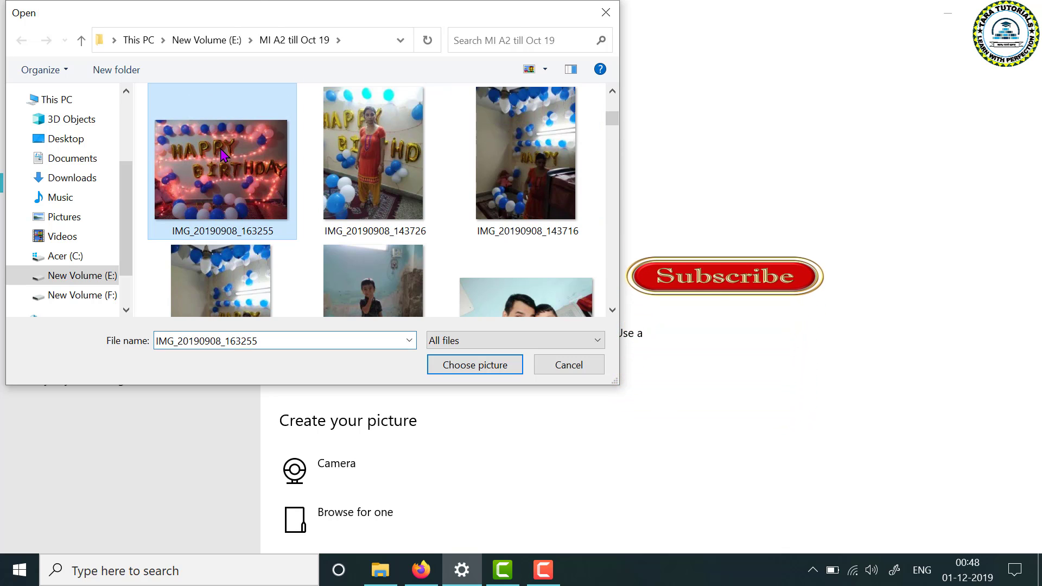
{"action": "left_click", "coordinate": [475, 364]}
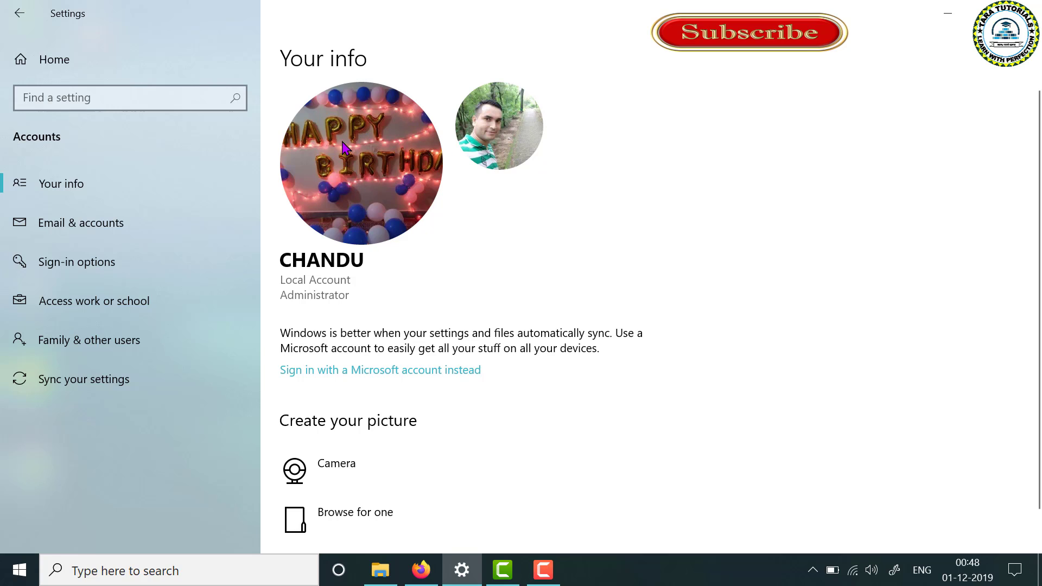
Switch the account picture to the earlier portrait photo and back to the birthday picture.
{"action": "left_click", "coordinate": [501, 152]}
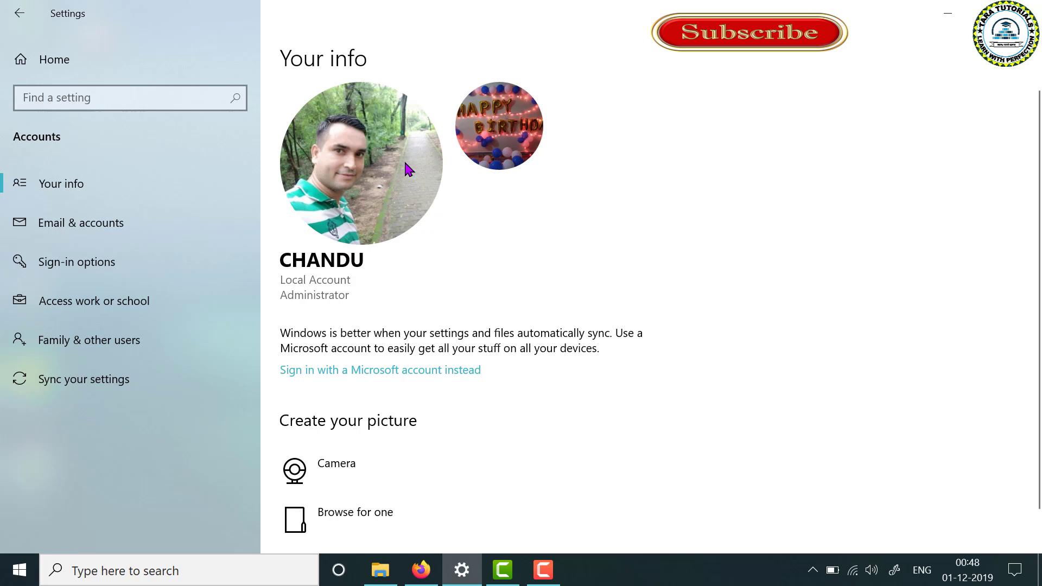
{"action": "left_click", "coordinate": [488, 127]}
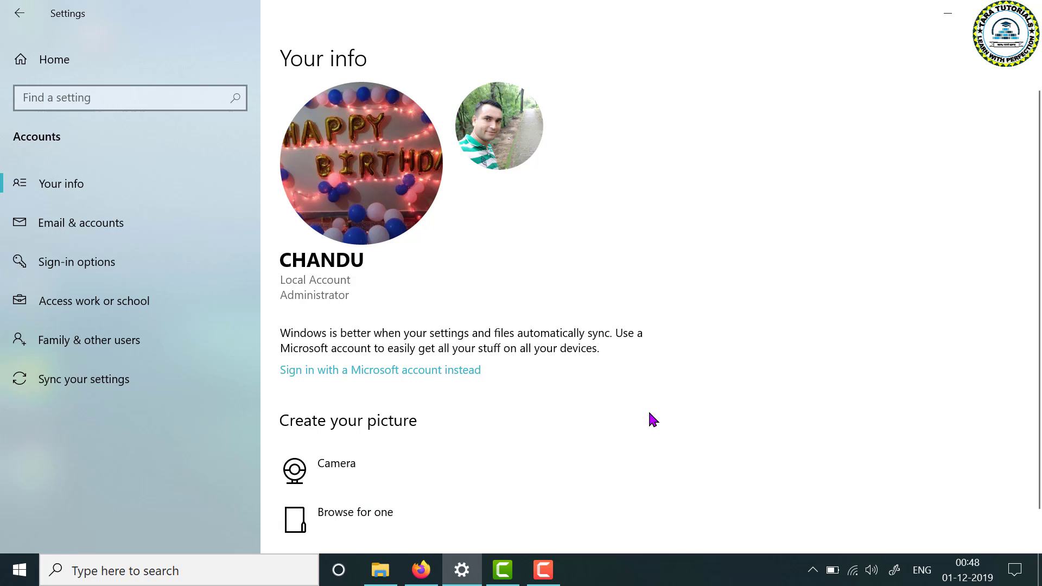
Look through the email, work or school, family and sync pages of the account settings and return to Your info.
{"action": "scroll", "coordinate": [650, 414], "scroll_direction": "down", "scroll_amount": 1}
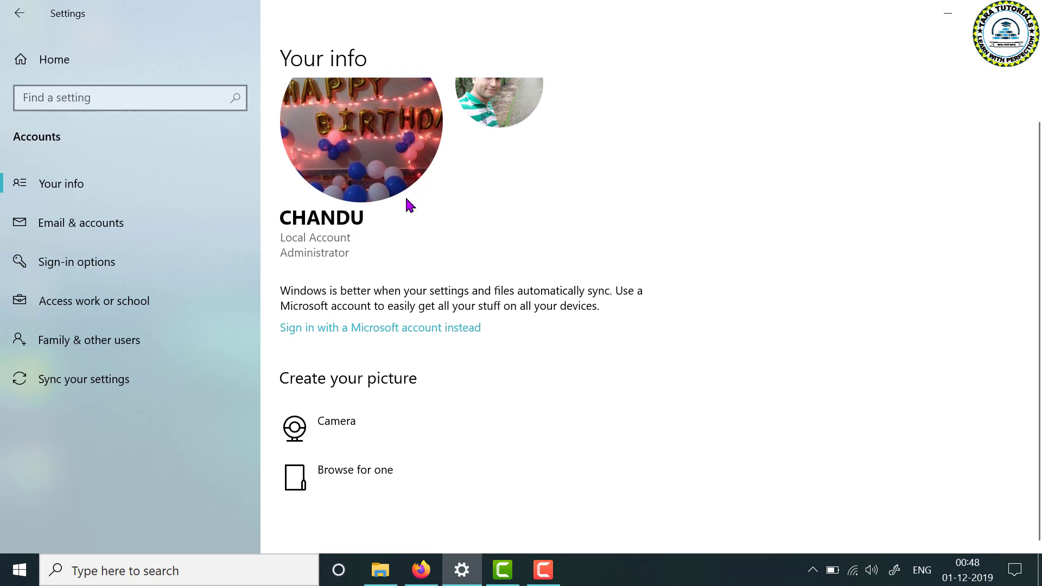
{"action": "left_click", "coordinate": [110, 240]}
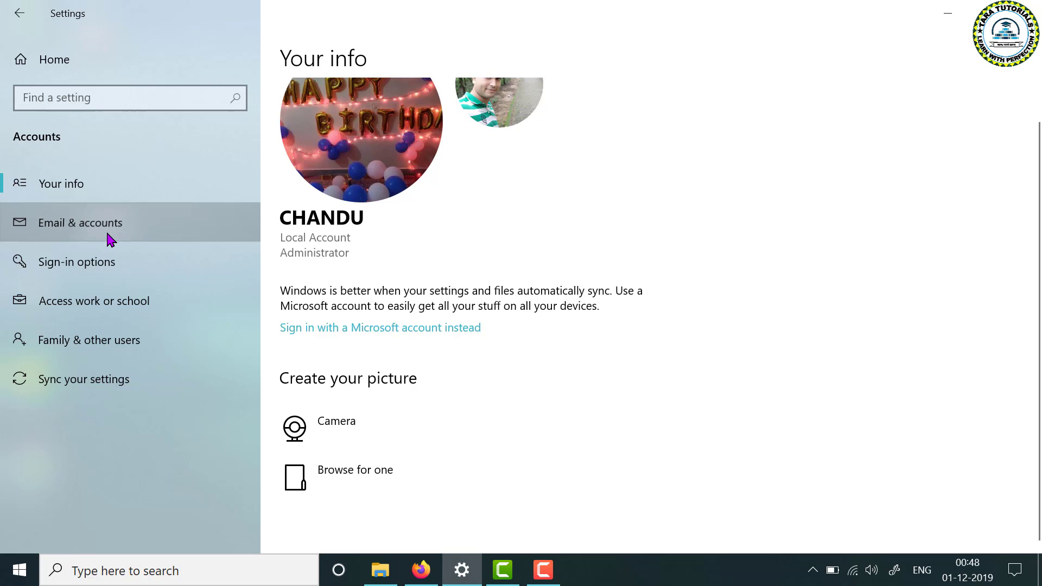
{"action": "left_click", "coordinate": [104, 262]}
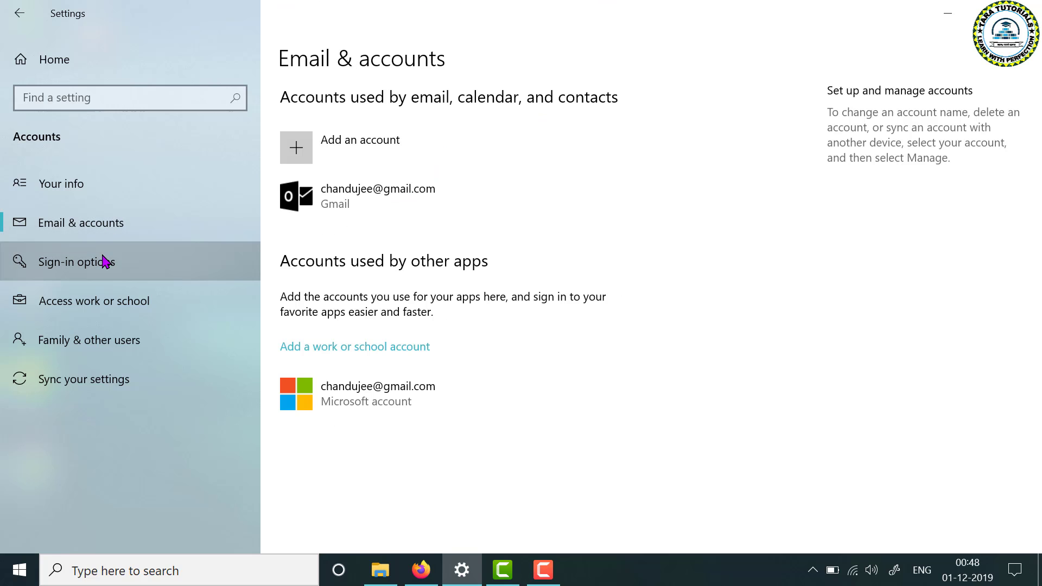
{"action": "left_click", "coordinate": [86, 300]}
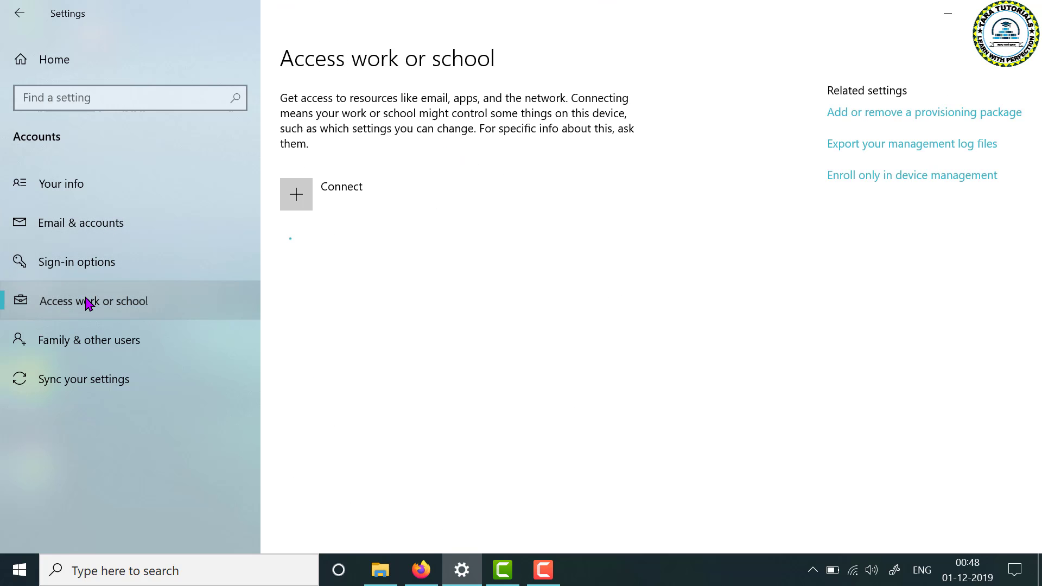
{"action": "left_click", "coordinate": [85, 343]}
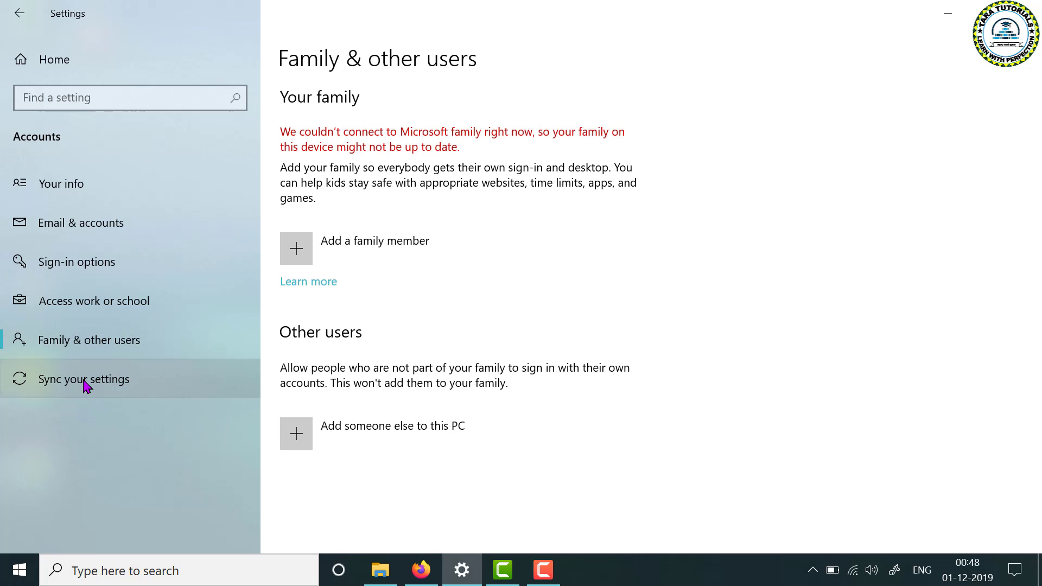
{"action": "left_click", "coordinate": [84, 380]}
{"action": "left_click", "coordinate": [53, 186]}
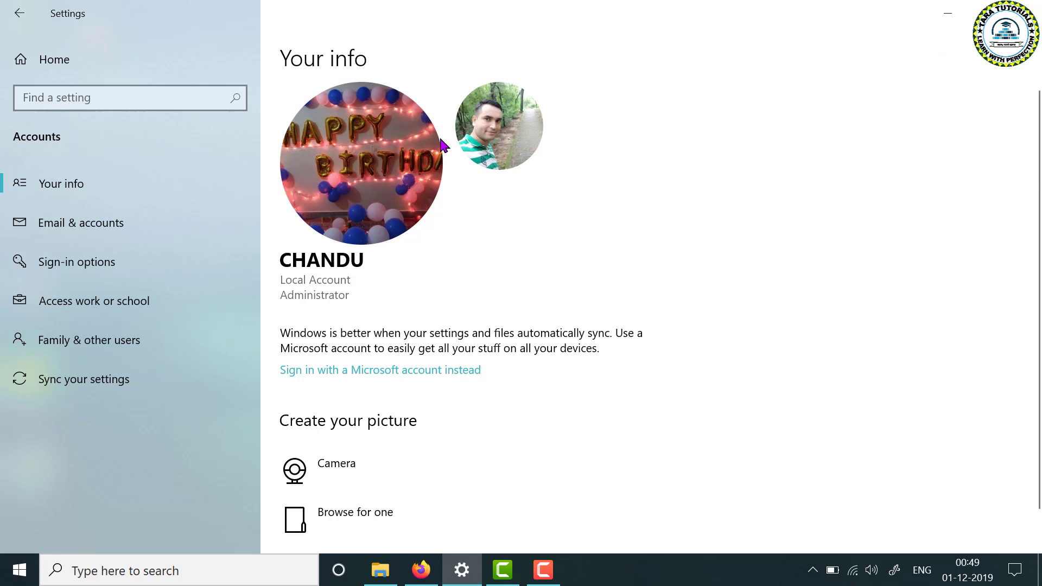
Restore the earlier portrait photo as the account picture and minimise the Settings window.
{"action": "left_click", "coordinate": [506, 153]}
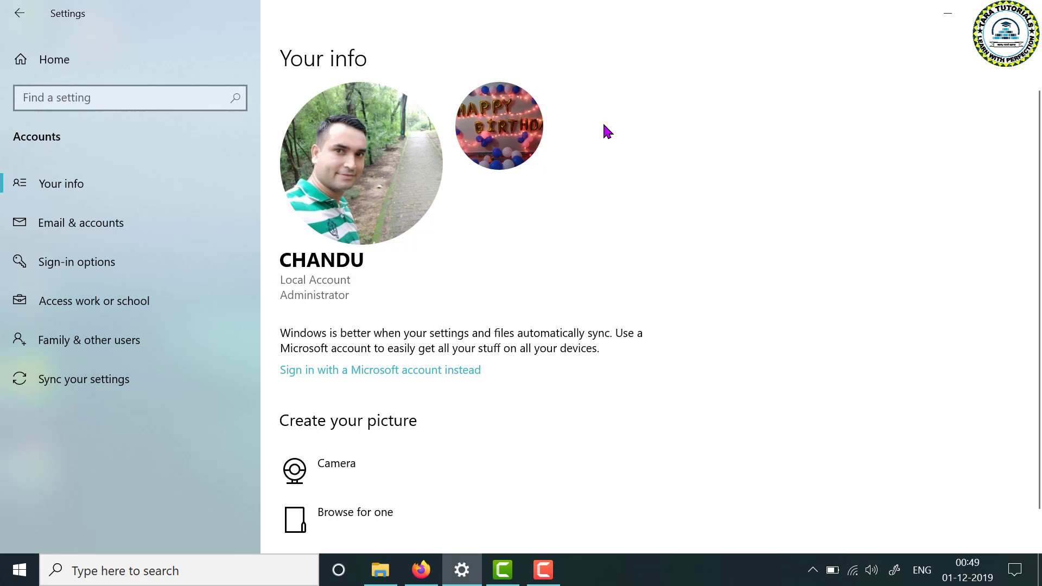
{"action": "left_click", "coordinate": [947, 13]}
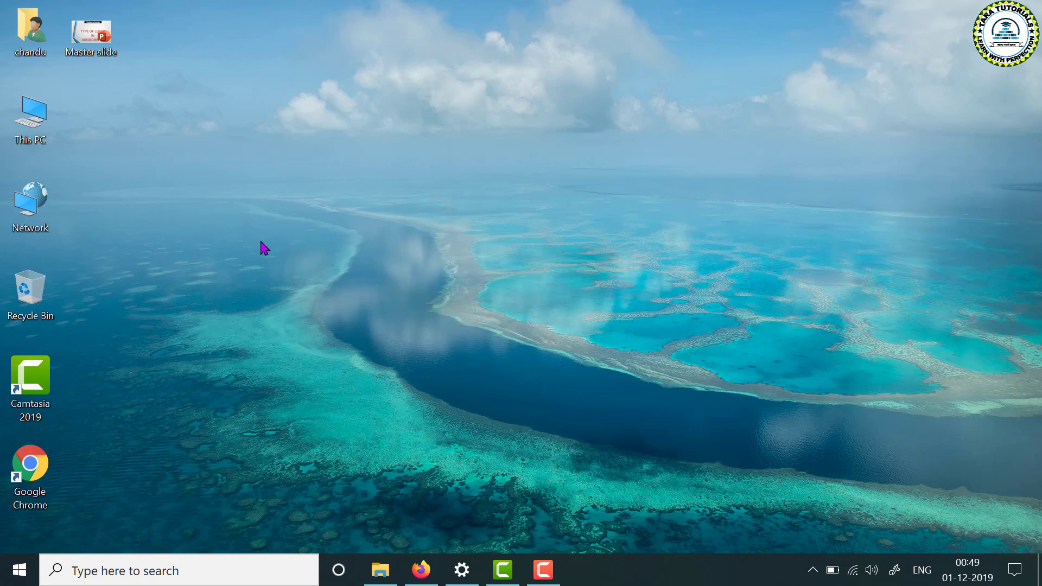
Open the Roaming folder by running %appdata% and maximise its window.
{"action": "key", "text": "super+r"}
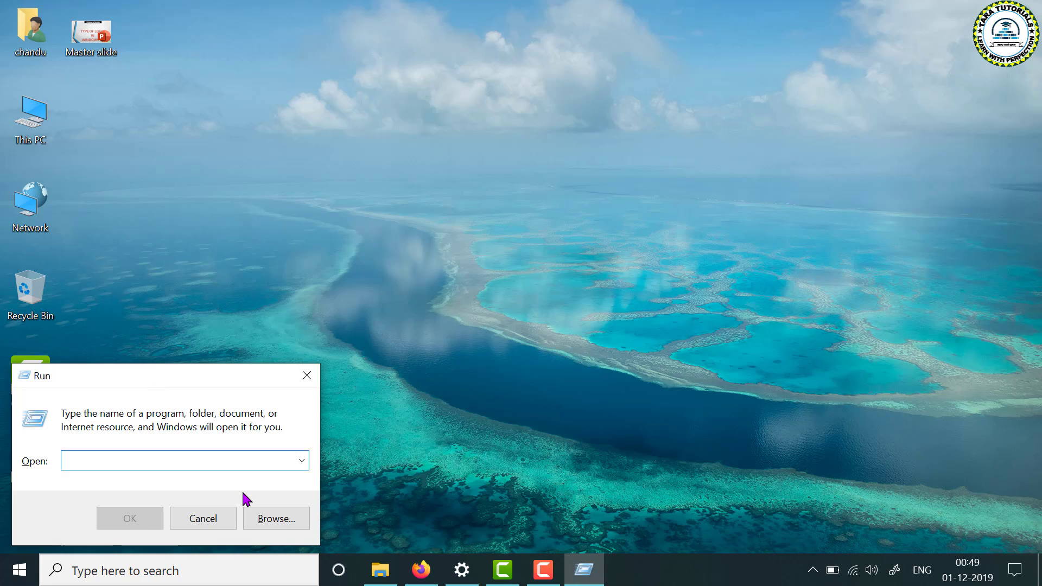
{"action": "type", "text": "%appdata%"}
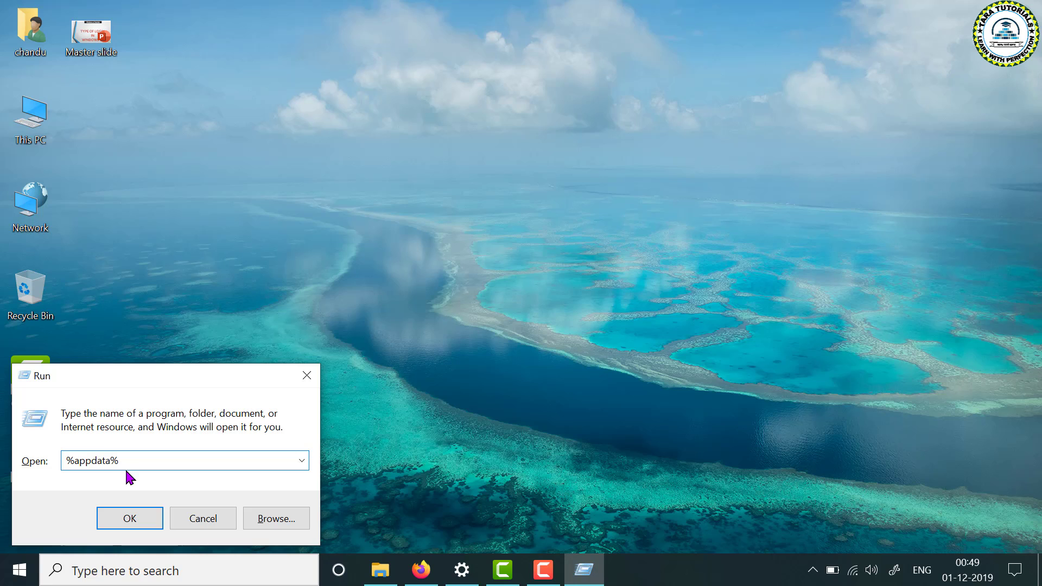
{"action": "left_click", "coordinate": [120, 522]}
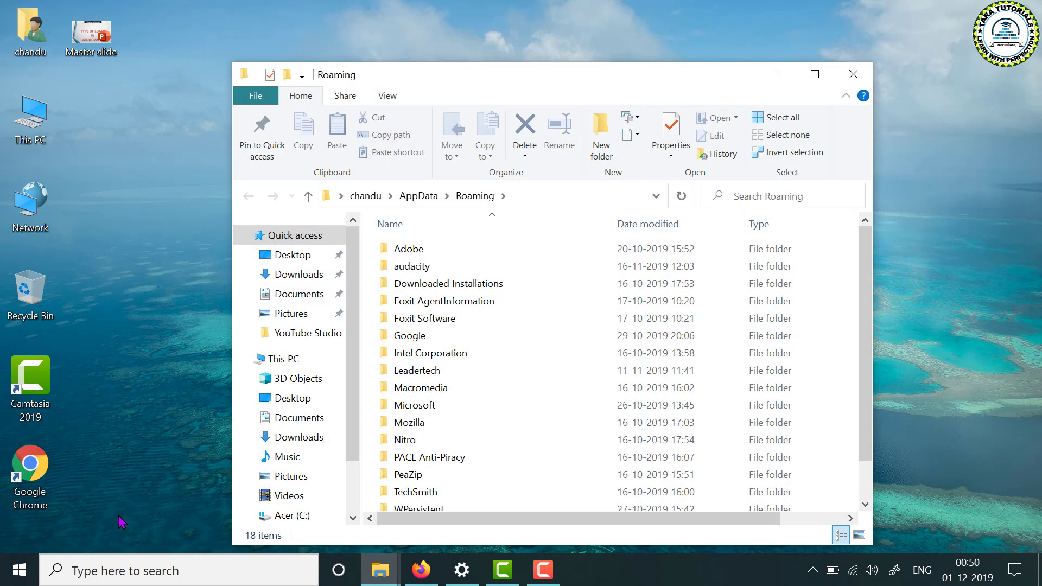
{"action": "left_click", "coordinate": [810, 79]}
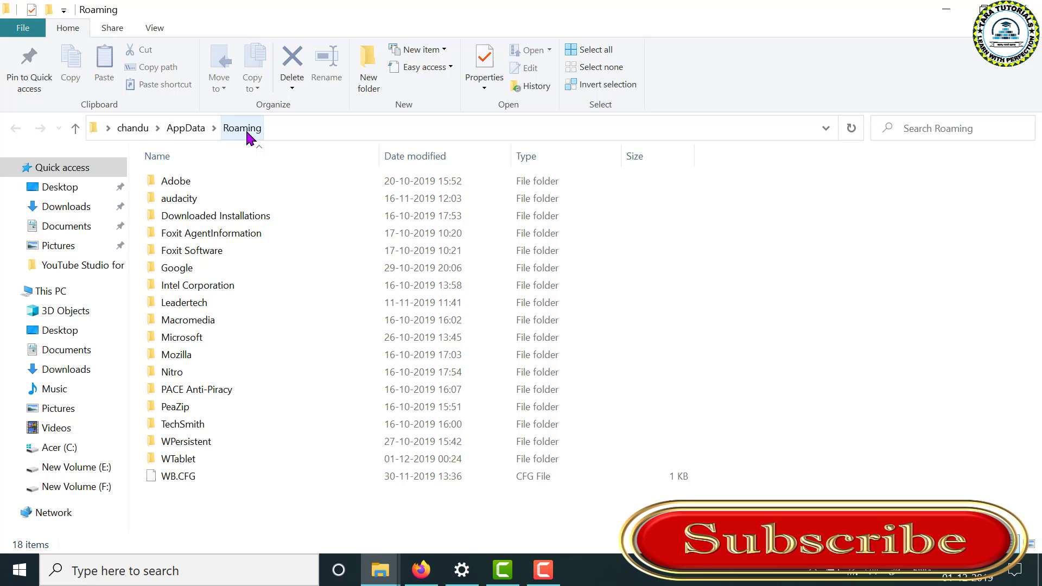
Go to the Account Pictures folder inside Microsoft\Windows.
{"action": "double_click", "coordinate": [196, 338]}
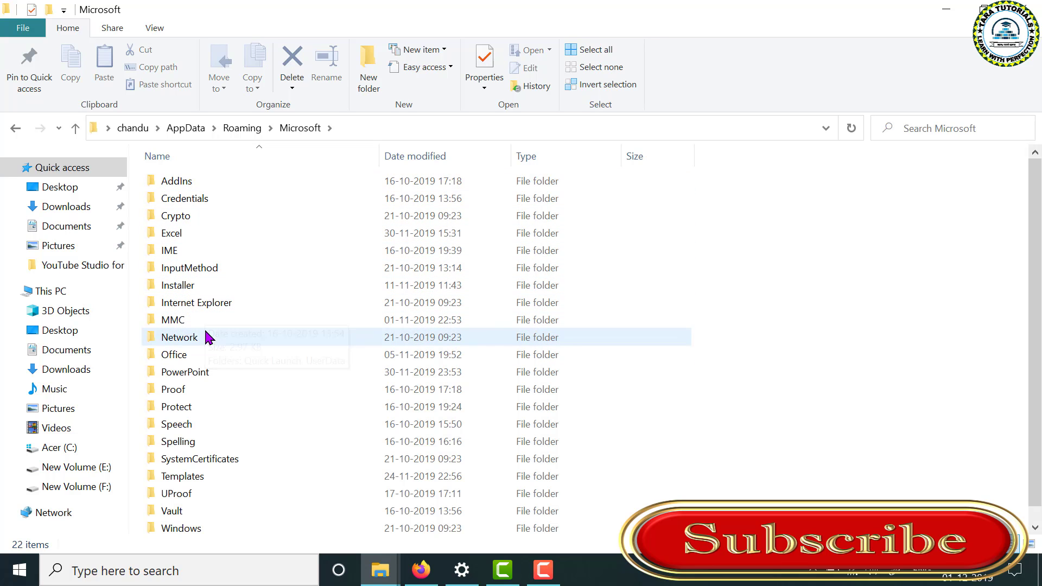
{"action": "double_click", "coordinate": [185, 529]}
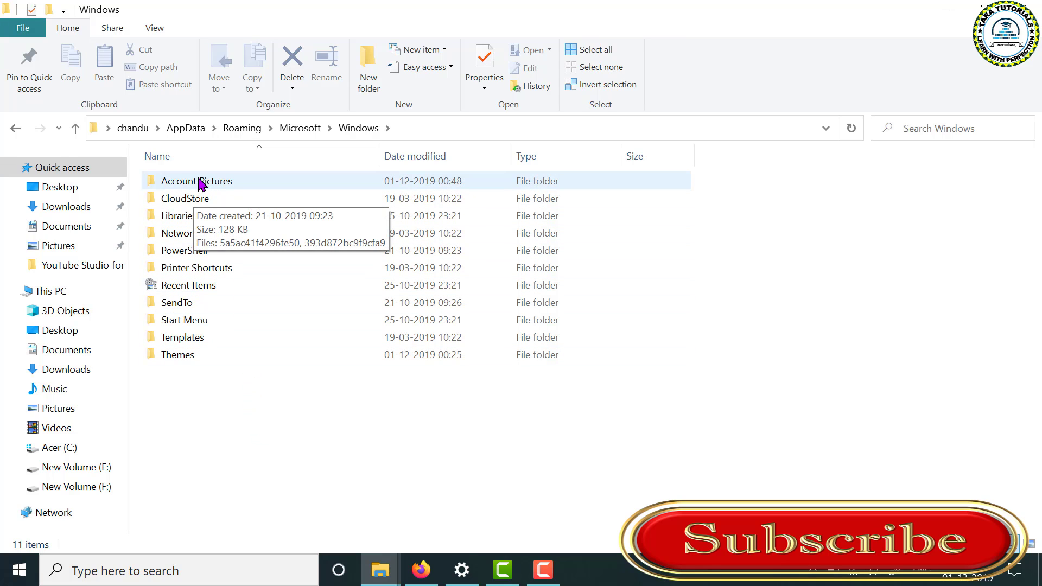
{"action": "double_click", "coordinate": [216, 186]}
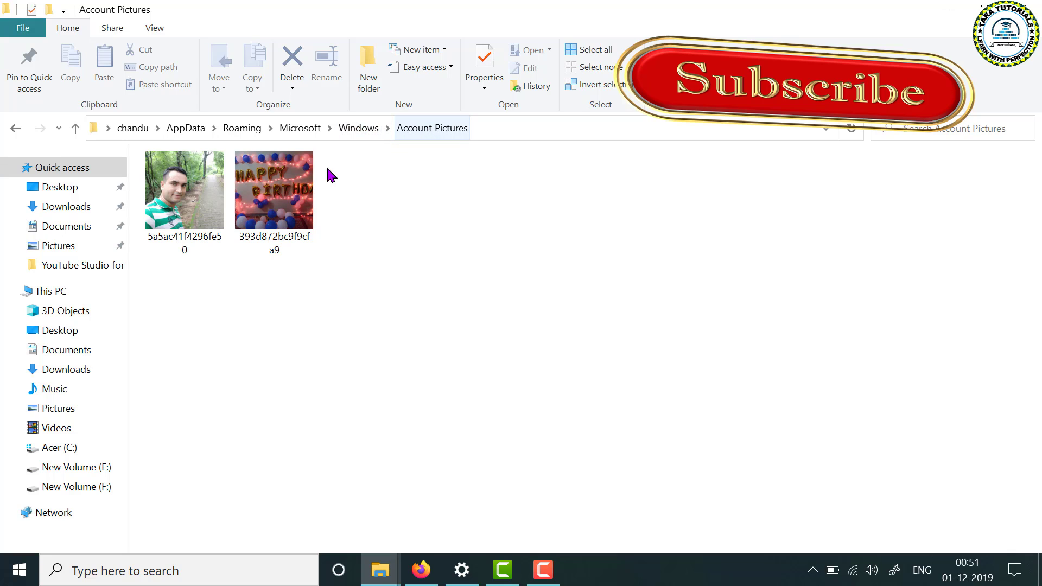
Delete the birthday picture file 393d872bc9f9cfa9 from the Account Pictures folder.
{"action": "left_click", "coordinate": [303, 188]}
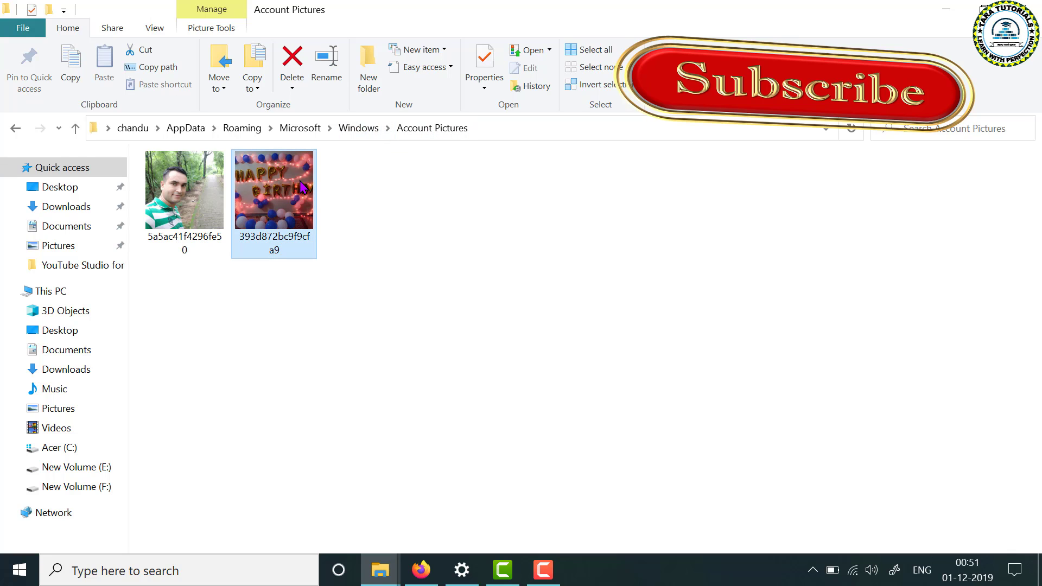
{"action": "right_click", "coordinate": [302, 181]}
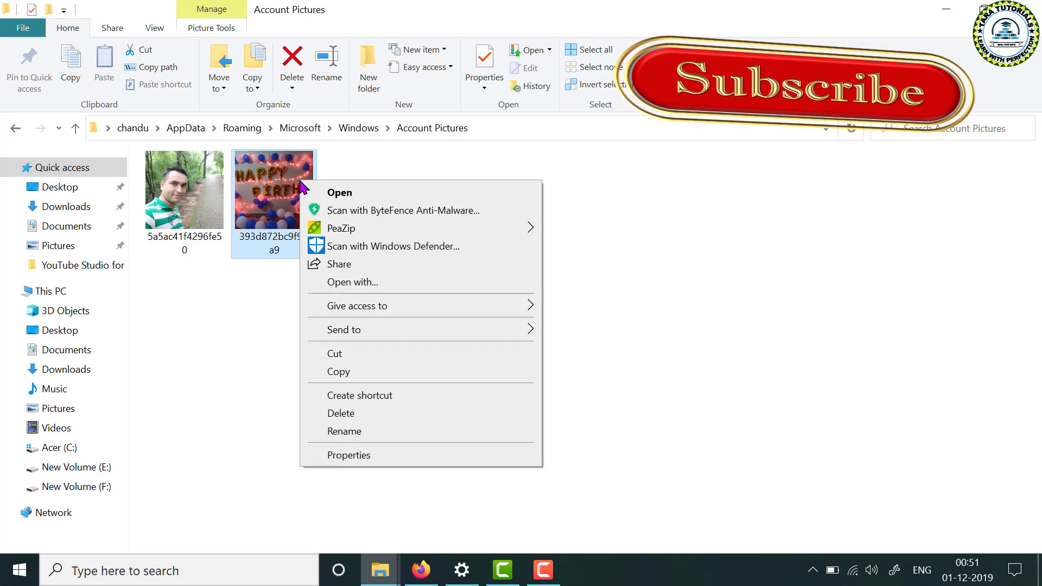
{"action": "left_click", "coordinate": [339, 415]}
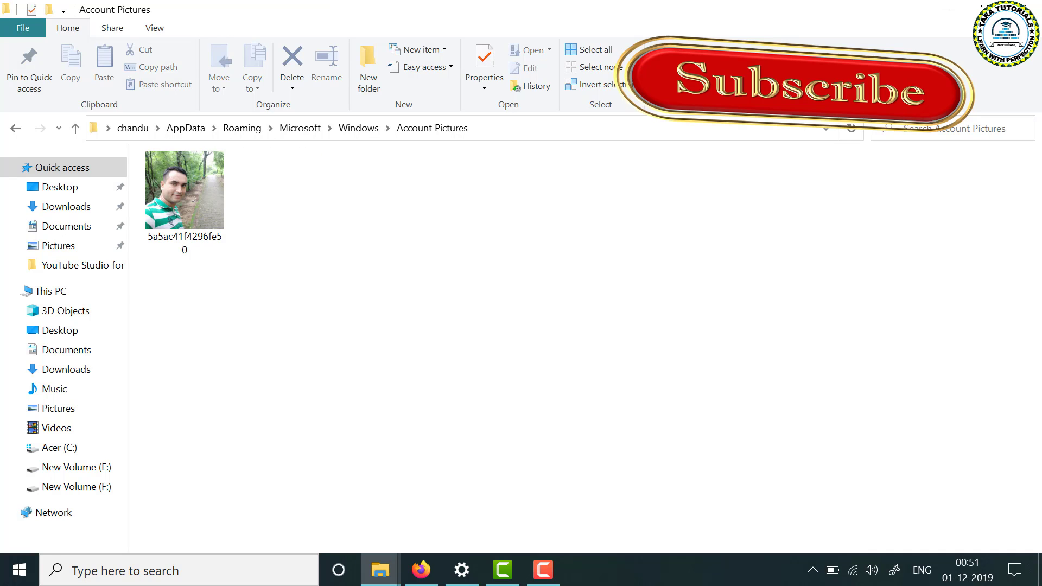
Return to Settings and reload the account's Your info page to check the picture history.
{"action": "left_click", "coordinate": [945, 10]}
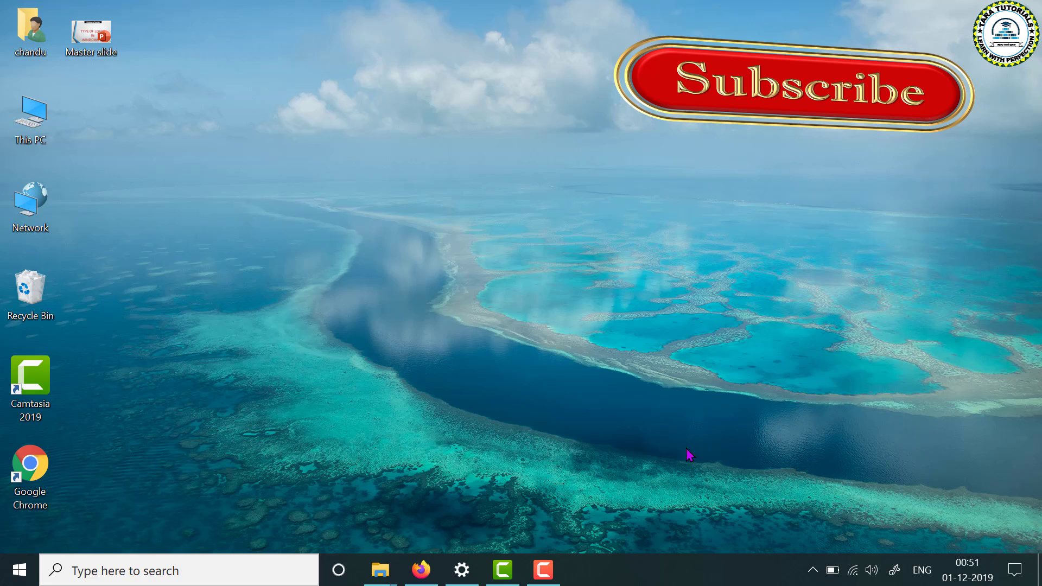
{"action": "left_click", "coordinate": [460, 579]}
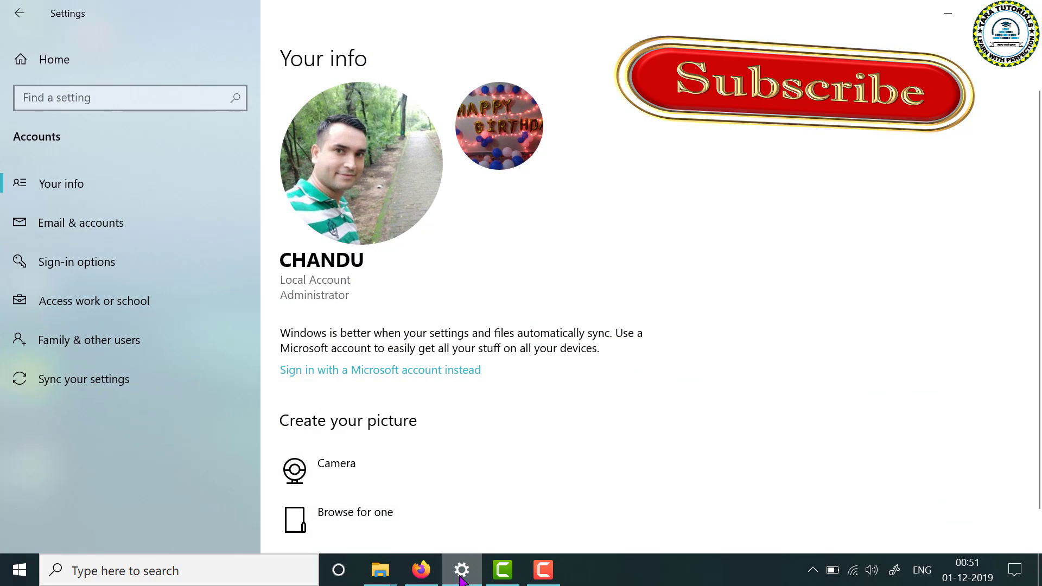
{"action": "left_click", "coordinate": [58, 197]}
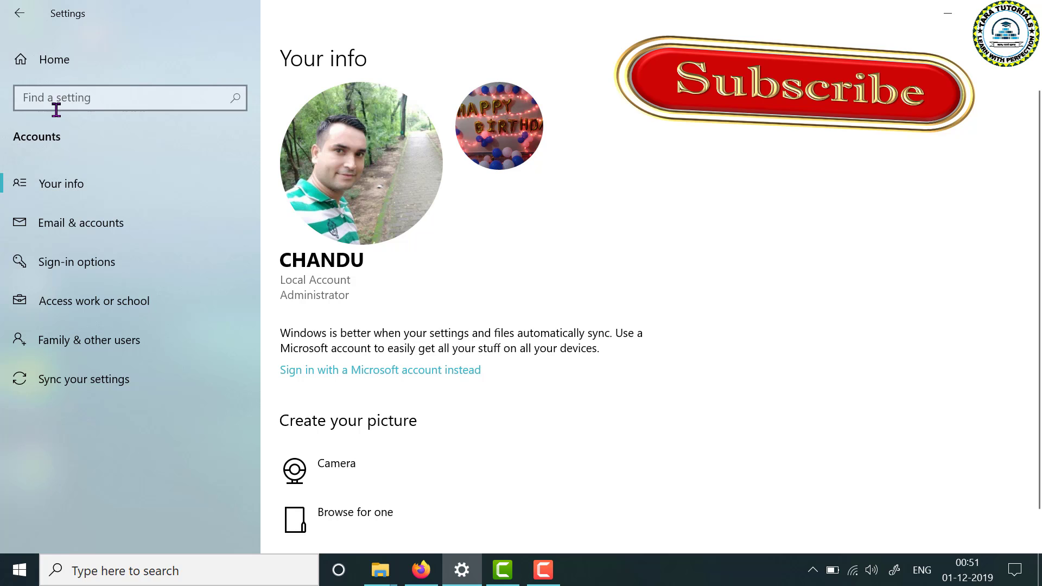
{"action": "left_click", "coordinate": [43, 62]}
{"action": "left_click", "coordinate": [635, 291]}
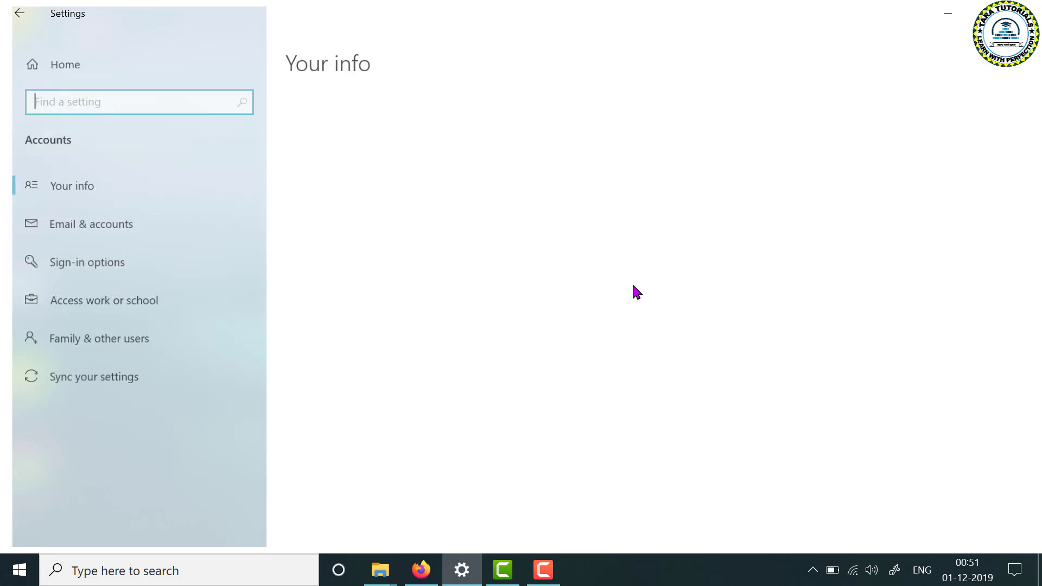
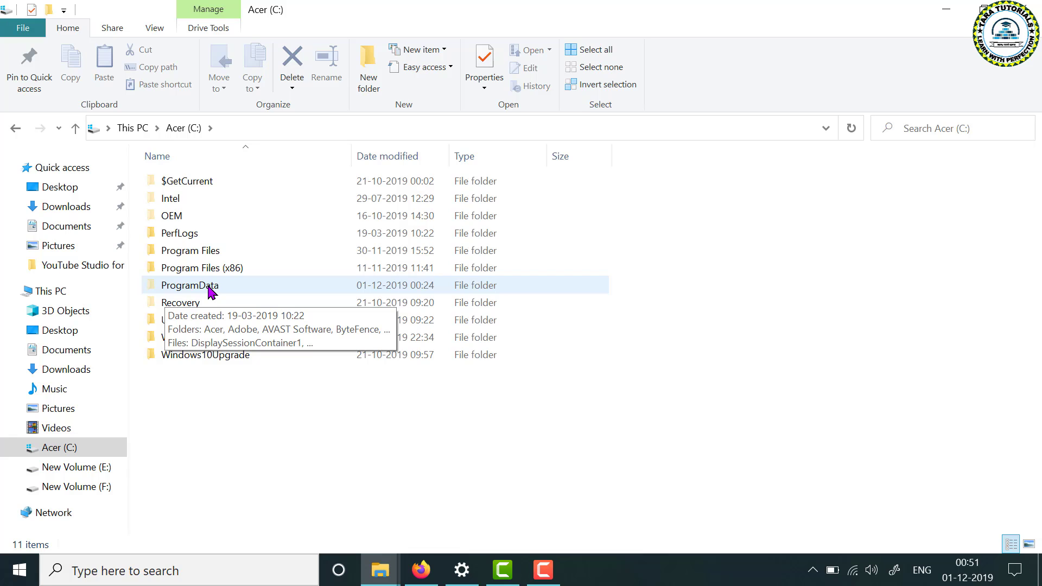
In File Explorer, open the User Account Pictures folder under ProgramData\Microsoft on the C: drive.
{"action": "double_click", "coordinate": [211, 292]}
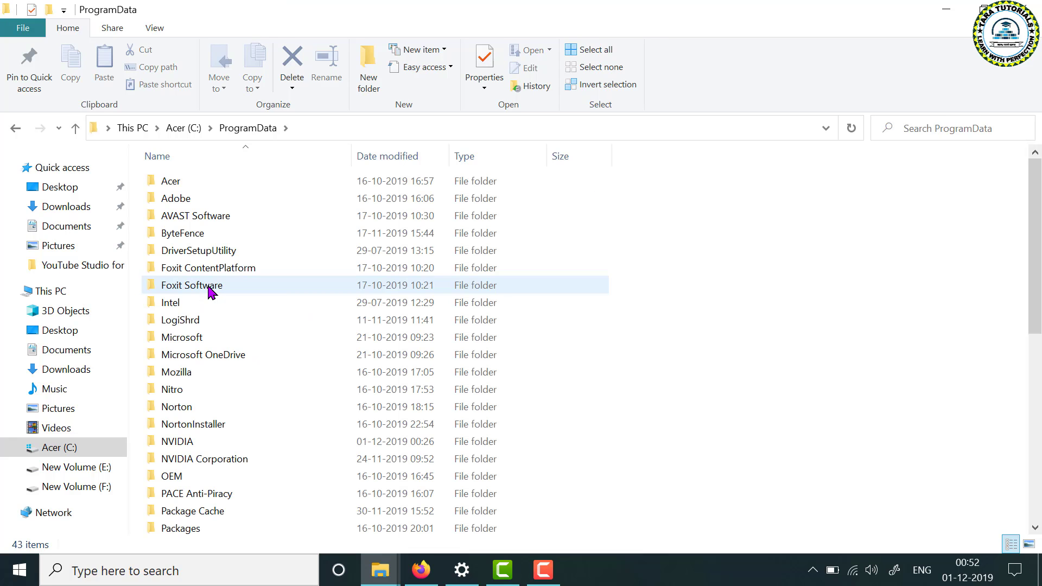
{"action": "double_click", "coordinate": [189, 342]}
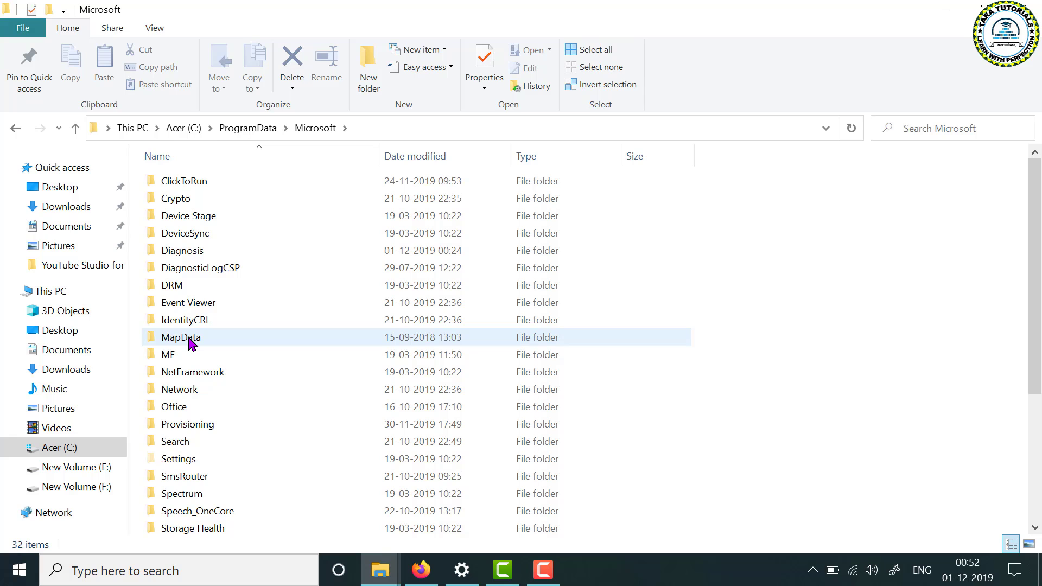
{"action": "scroll", "coordinate": [190, 342], "scroll_direction": "down", "scroll_amount": 4}
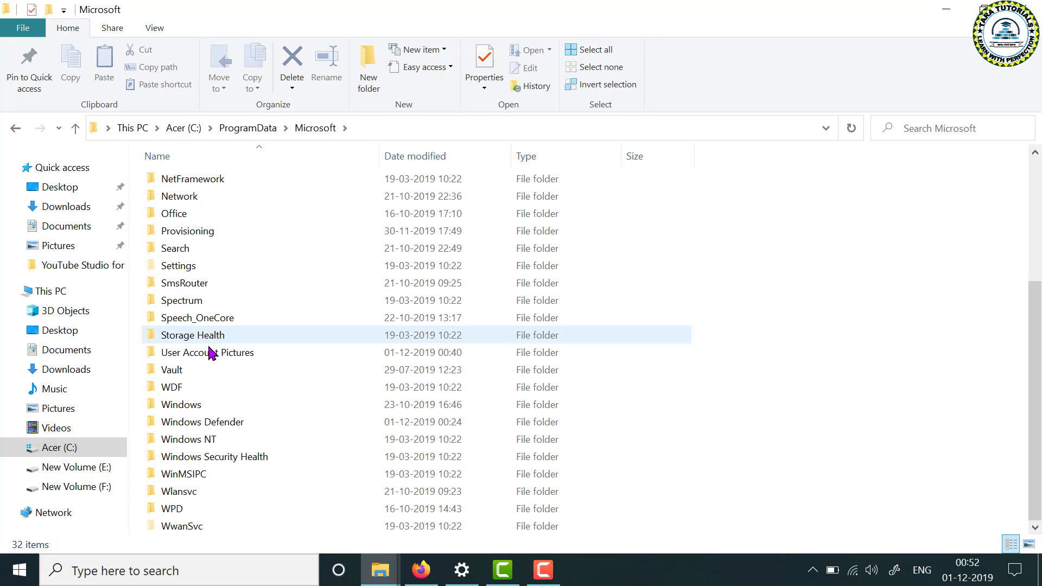
{"action": "double_click", "coordinate": [241, 354]}
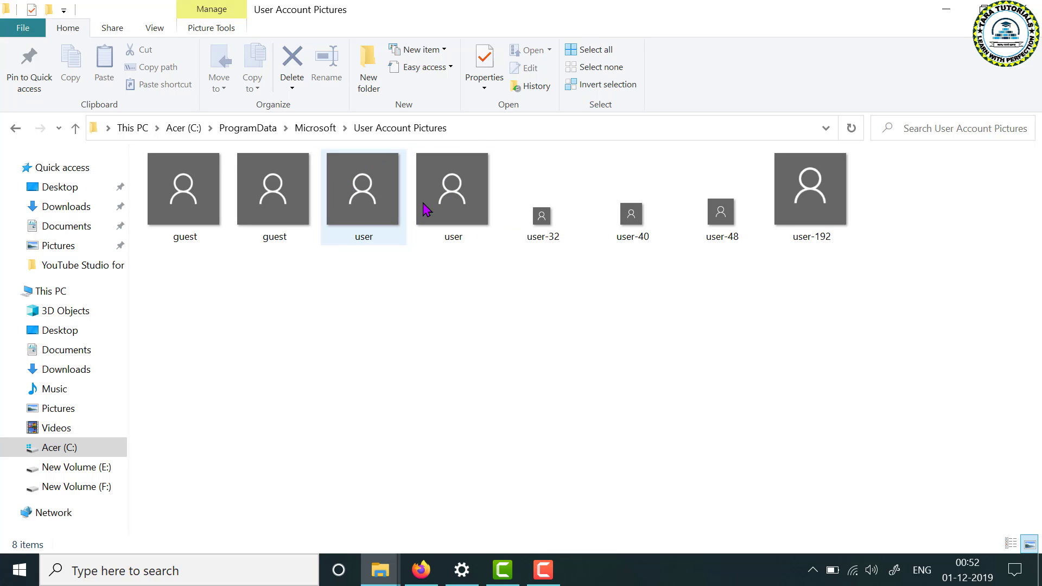
Leave the User Account Pictures window, close Settings, and reopen it at the account's Your info page.
{"action": "left_click", "coordinate": [459, 202]}
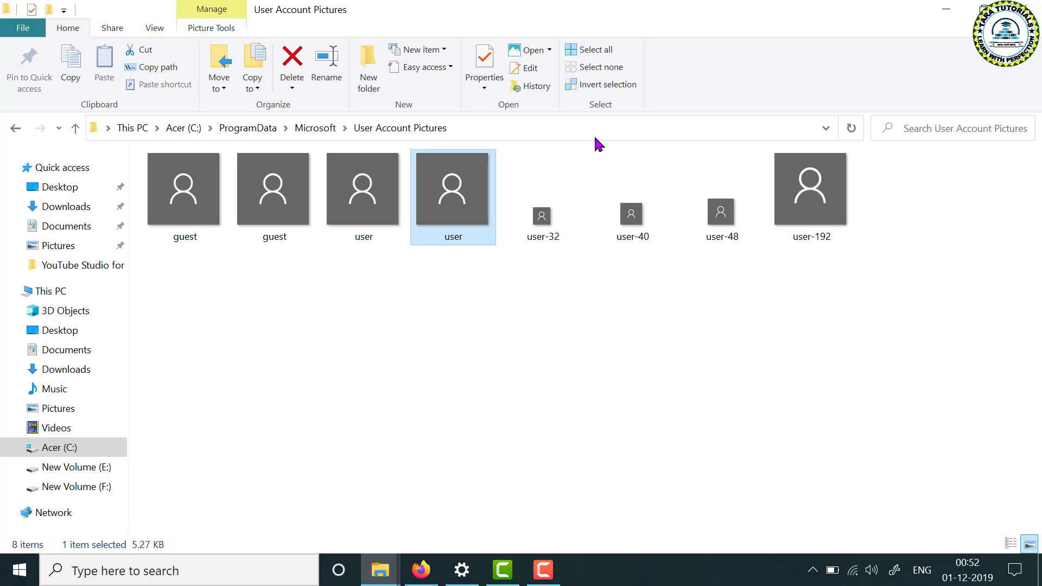
{"action": "left_click", "coordinate": [947, 17]}
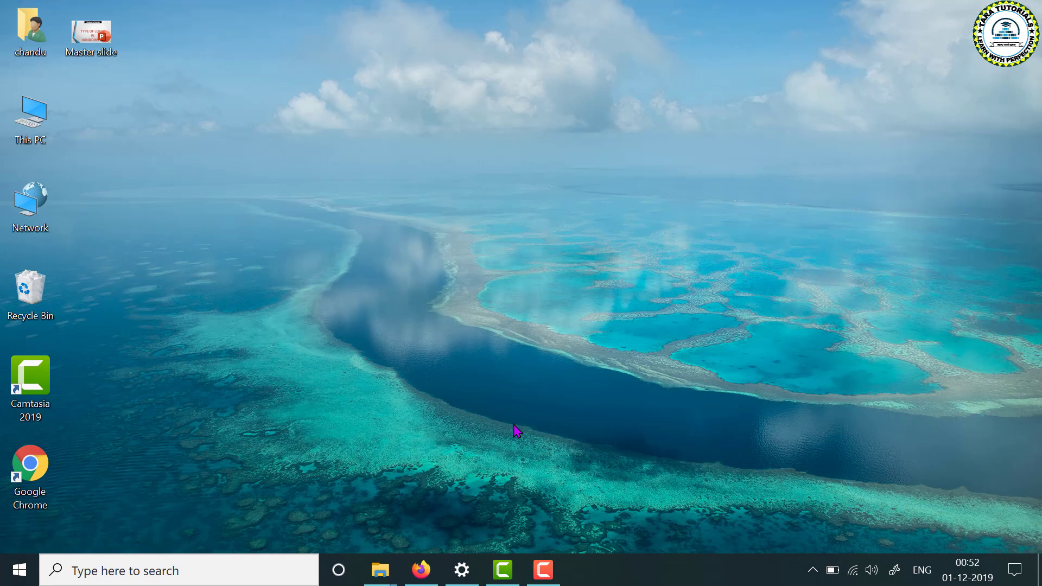
{"action": "left_click", "coordinate": [462, 568]}
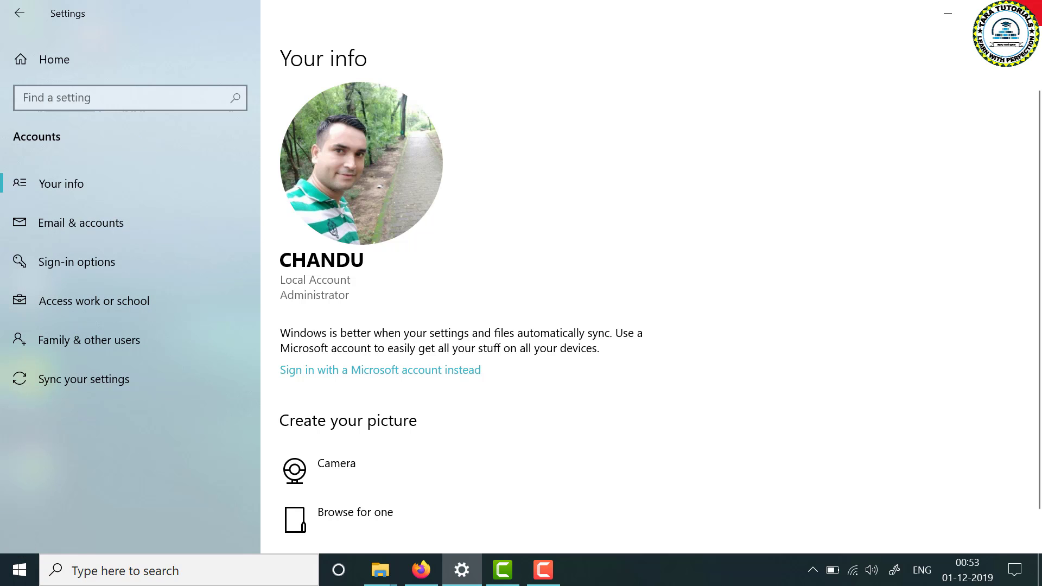
{"action": "left_click", "coordinate": [1027, 11]}
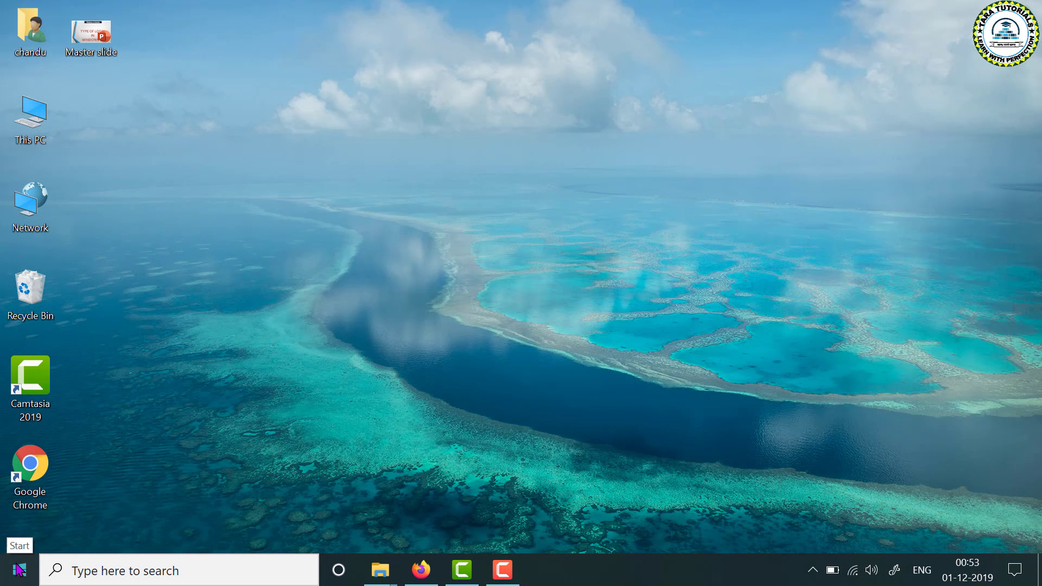
{"action": "left_click", "coordinate": [19, 570]}
{"action": "left_click", "coordinate": [19, 496]}
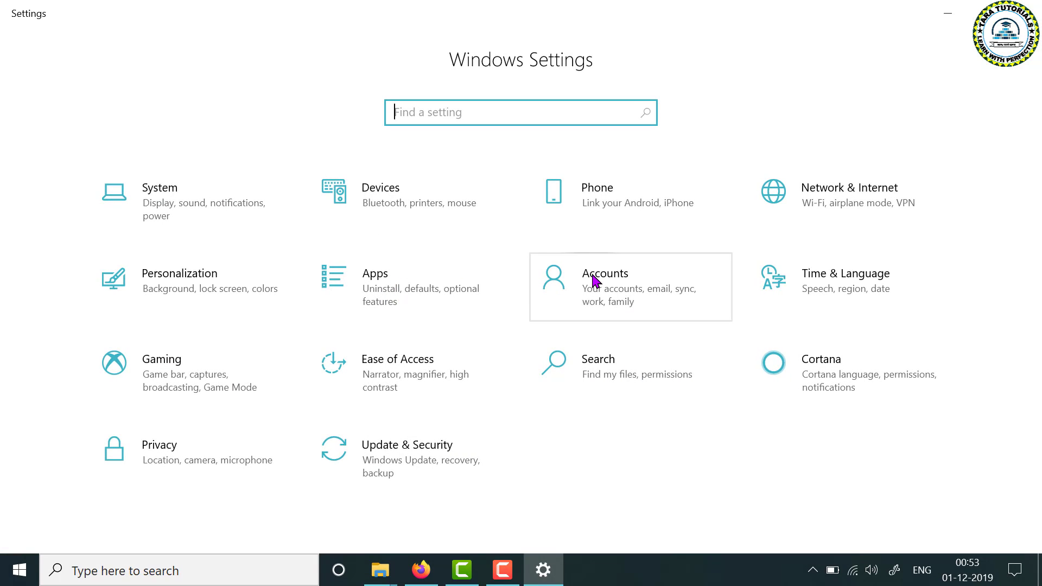
{"action": "left_click", "coordinate": [594, 276]}
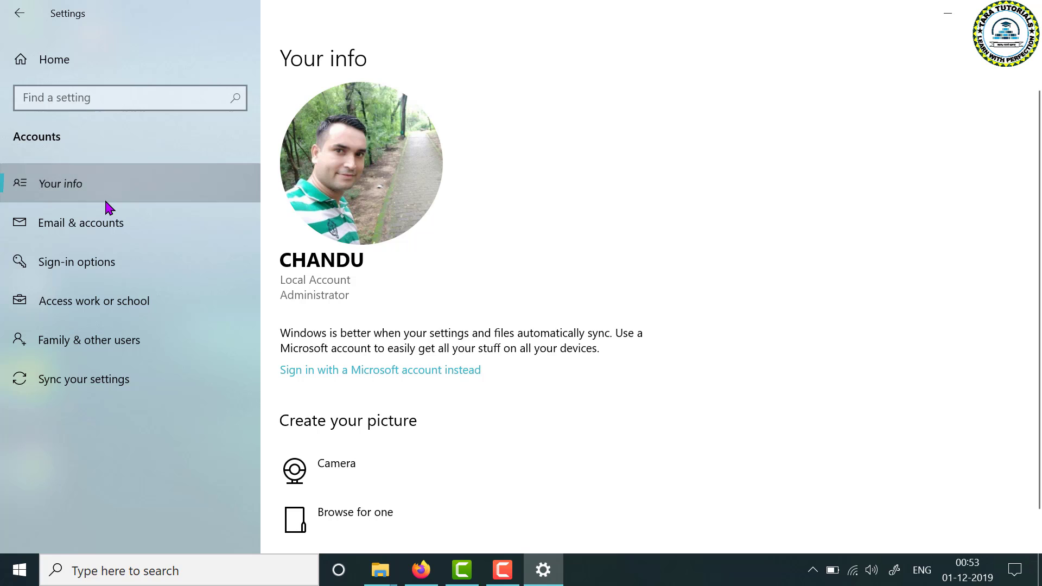
Browse for a new account picture and go to ProgramData\Microsoft\User Account Pictures on the C: drive.
{"action": "left_click", "coordinate": [356, 523]}
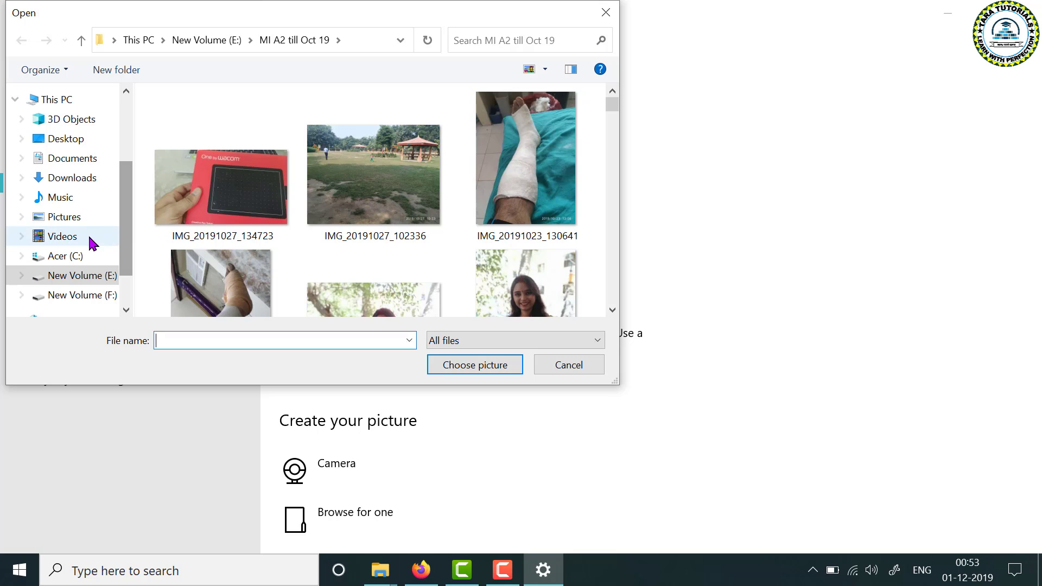
{"action": "left_click", "coordinate": [70, 257]}
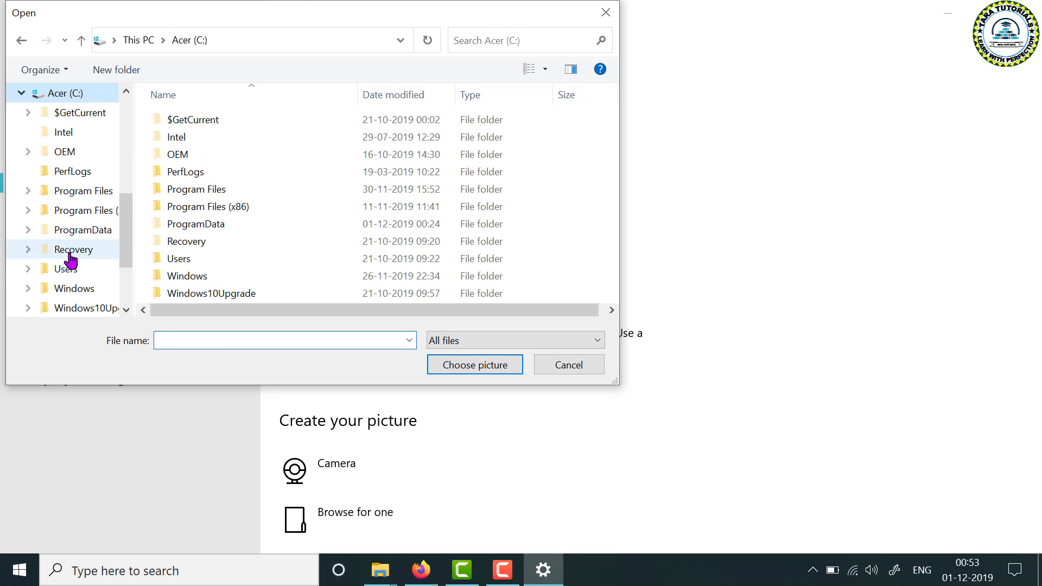
{"action": "double_click", "coordinate": [211, 227]}
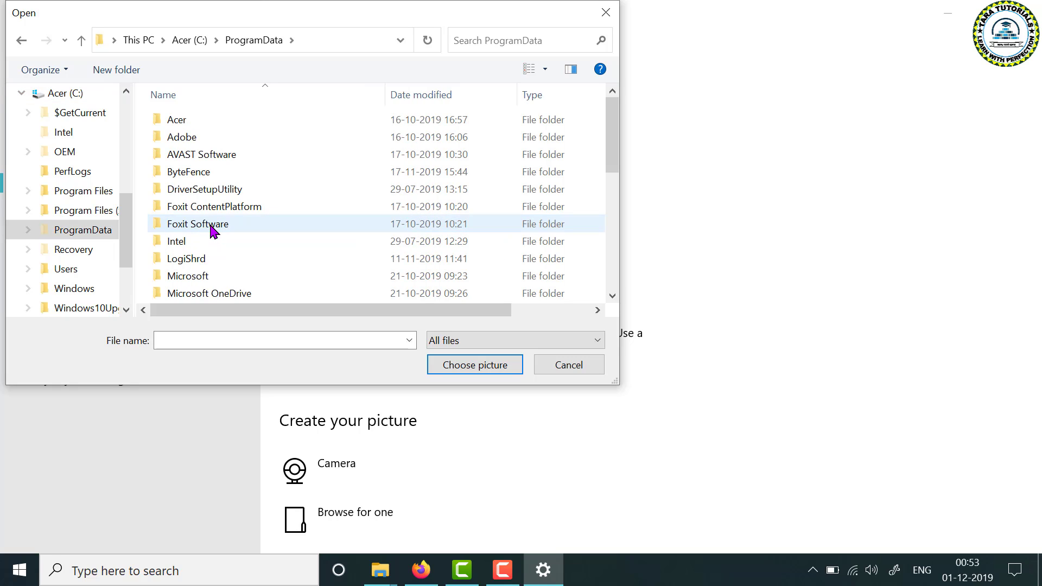
{"action": "double_click", "coordinate": [210, 224]}
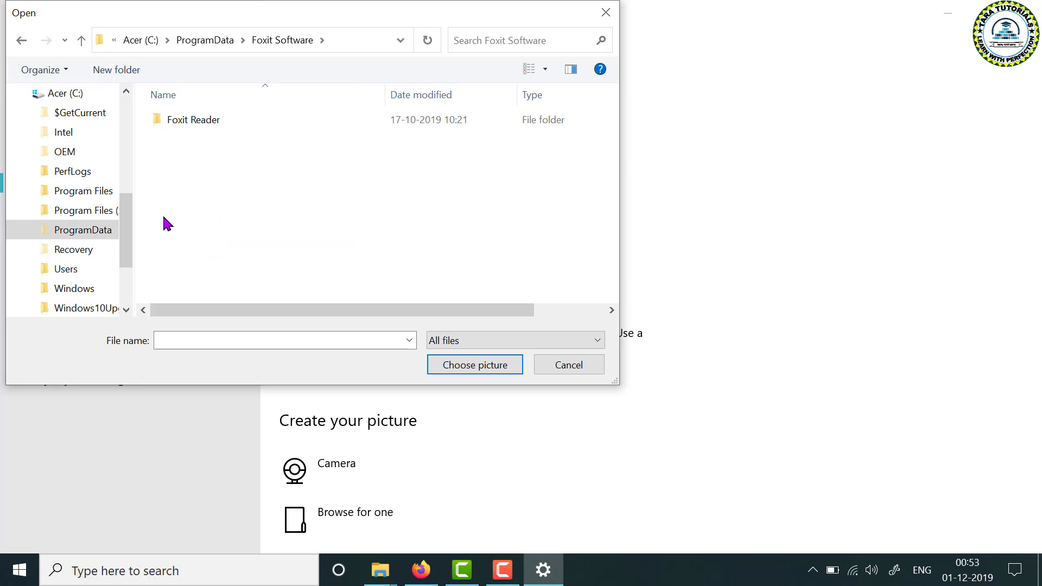
{"action": "left_click", "coordinate": [224, 40]}
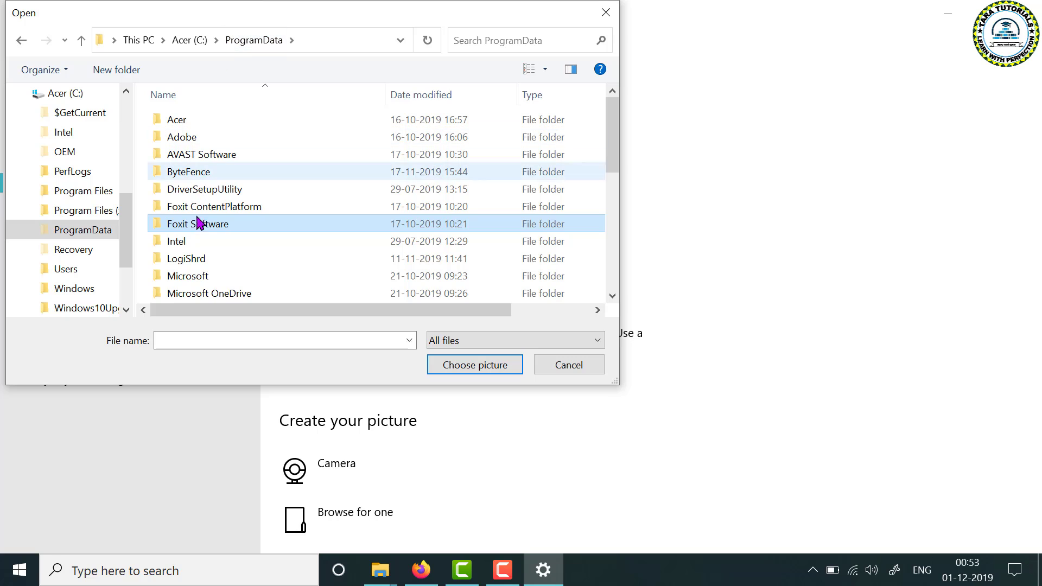
{"action": "double_click", "coordinate": [190, 277]}
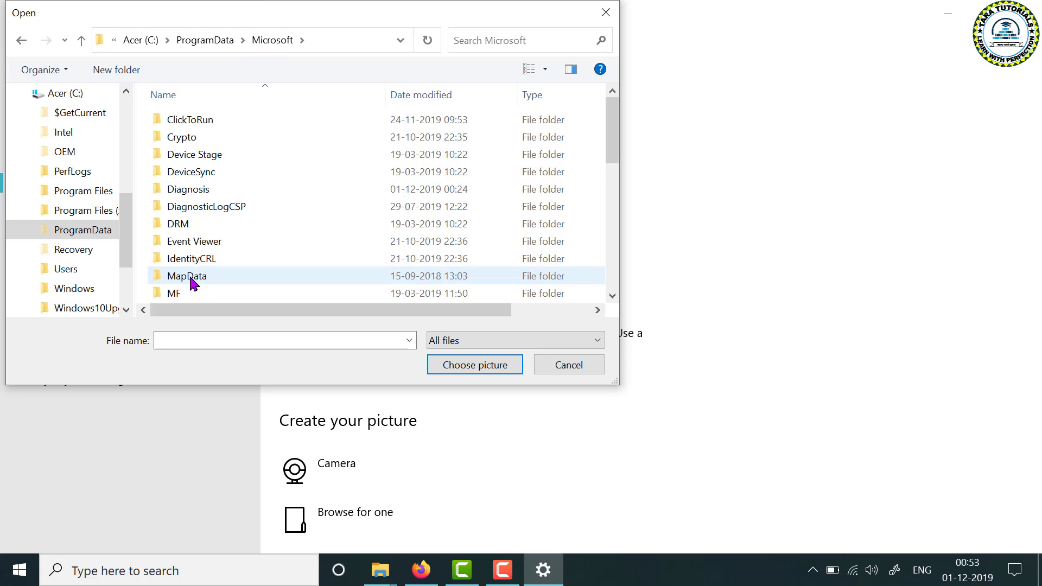
{"action": "left_click", "coordinate": [200, 242]}
{"action": "key", "text": "u"}
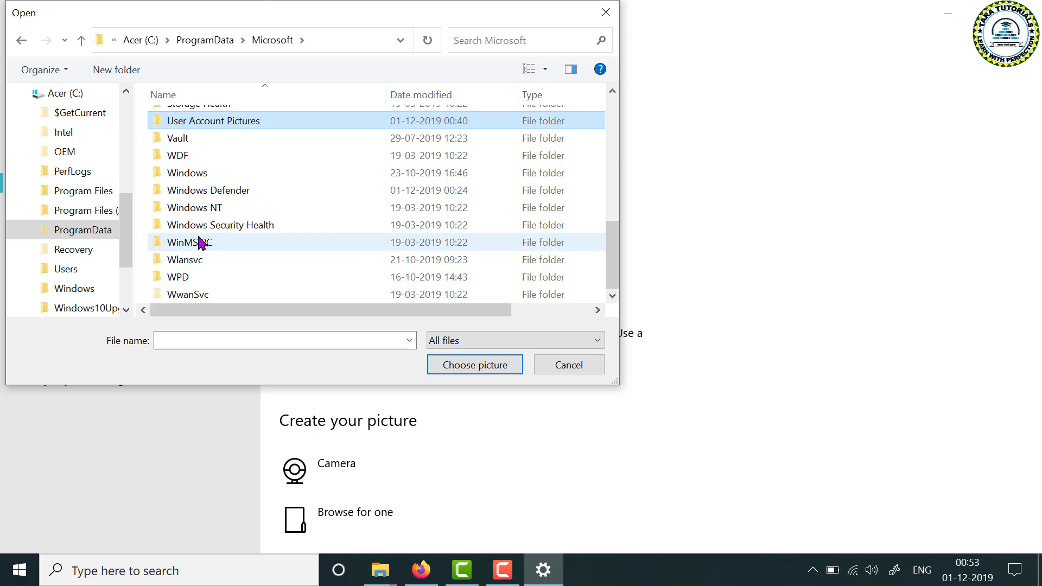
{"action": "double_click", "coordinate": [234, 129]}
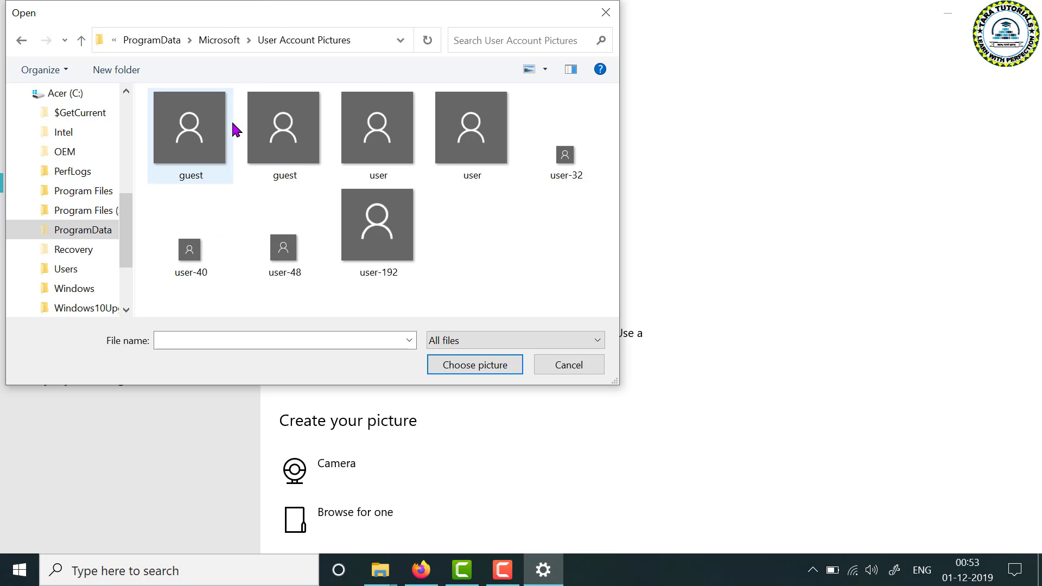
Set the second default image named user as the account picture, and minimize Settings.
{"action": "left_click", "coordinate": [465, 156]}
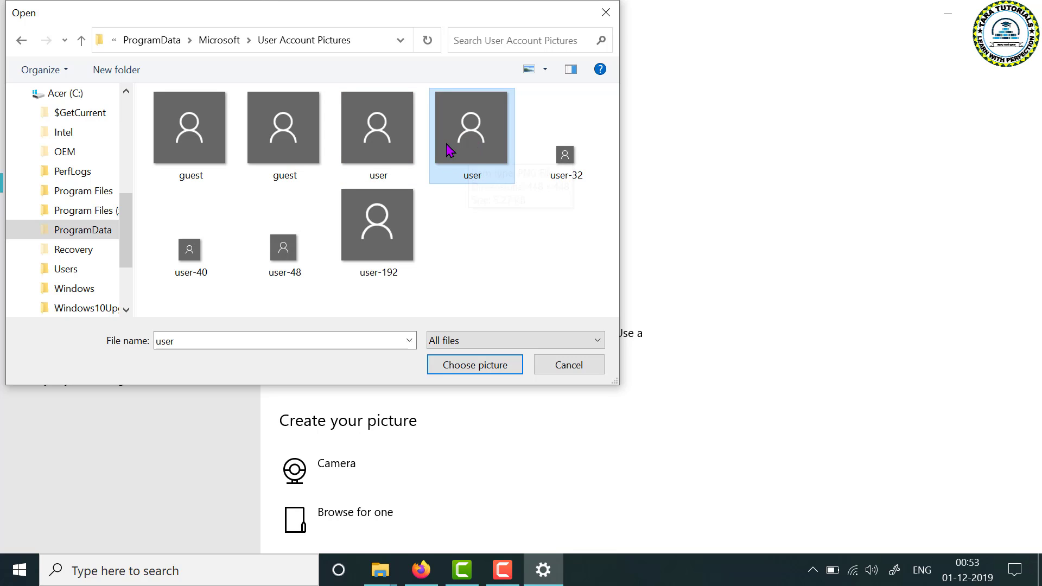
{"action": "left_click", "coordinate": [495, 365]}
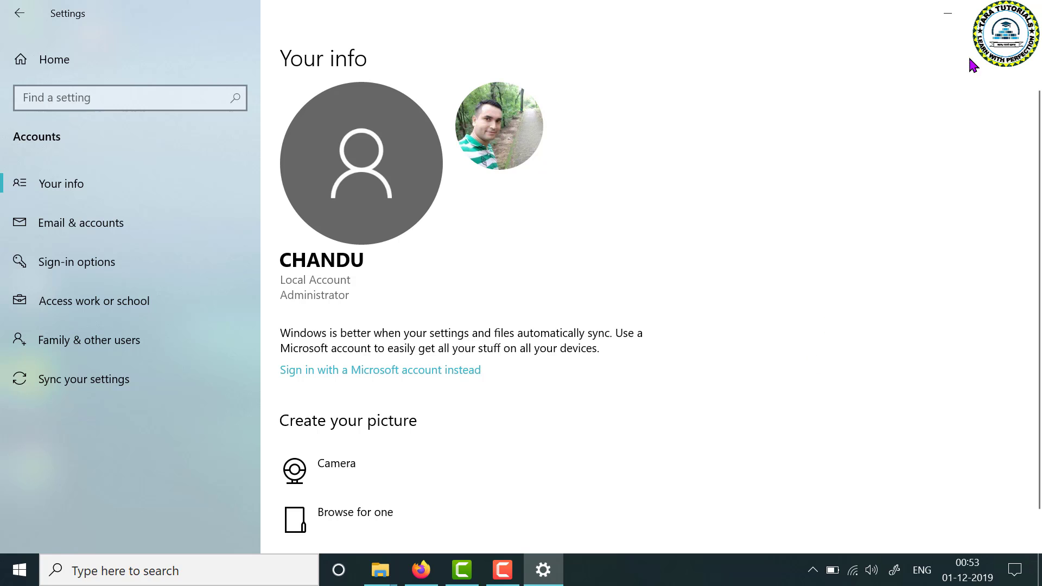
{"action": "left_click", "coordinate": [948, 12]}
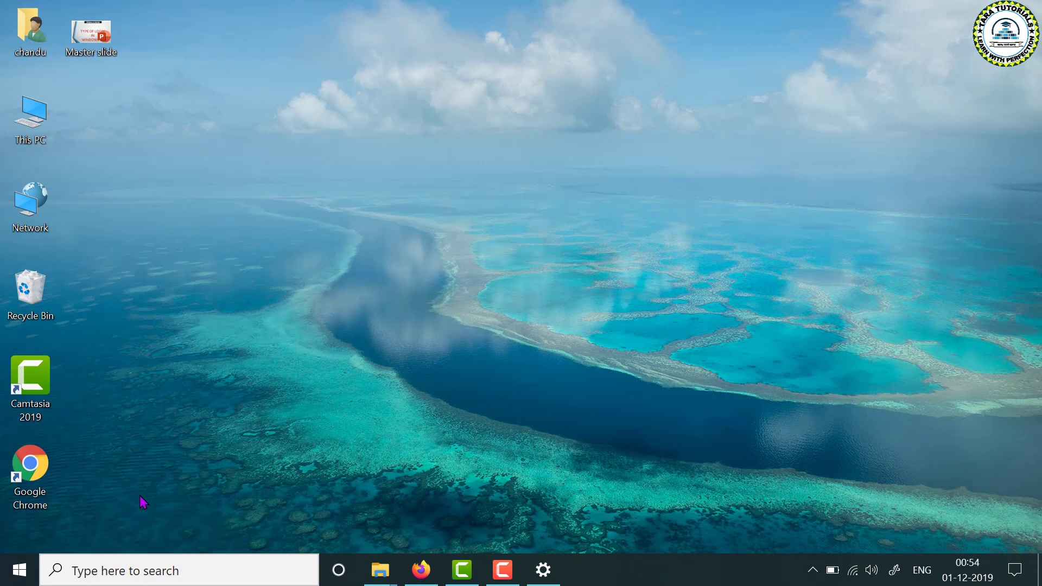
Run %appdata% to open the Roaming folder, and close its window.
{"action": "key", "text": "super+r"}
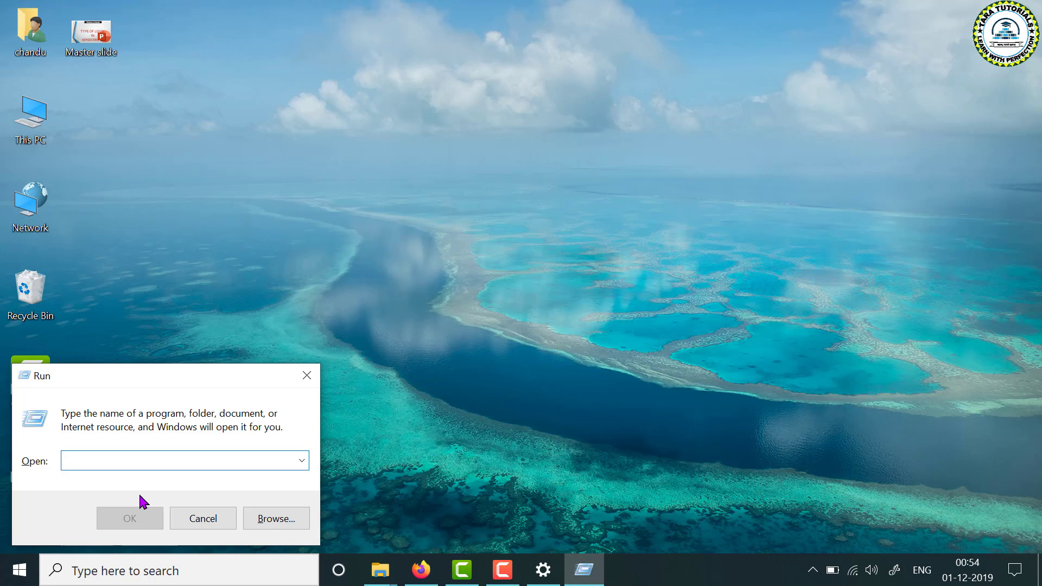
{"action": "type", "text": "%"}
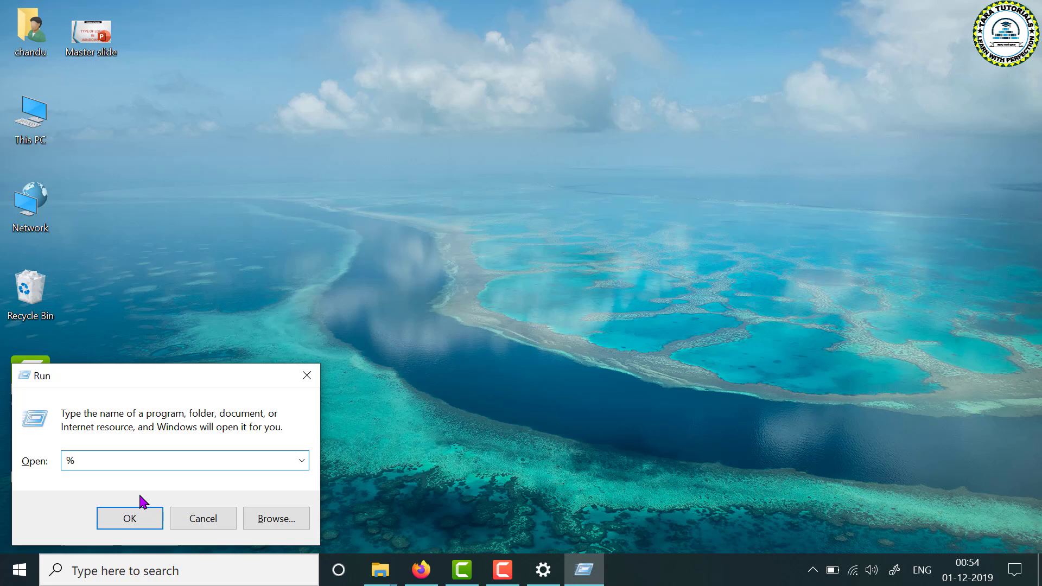
{"action": "type", "text": "appdata%"}
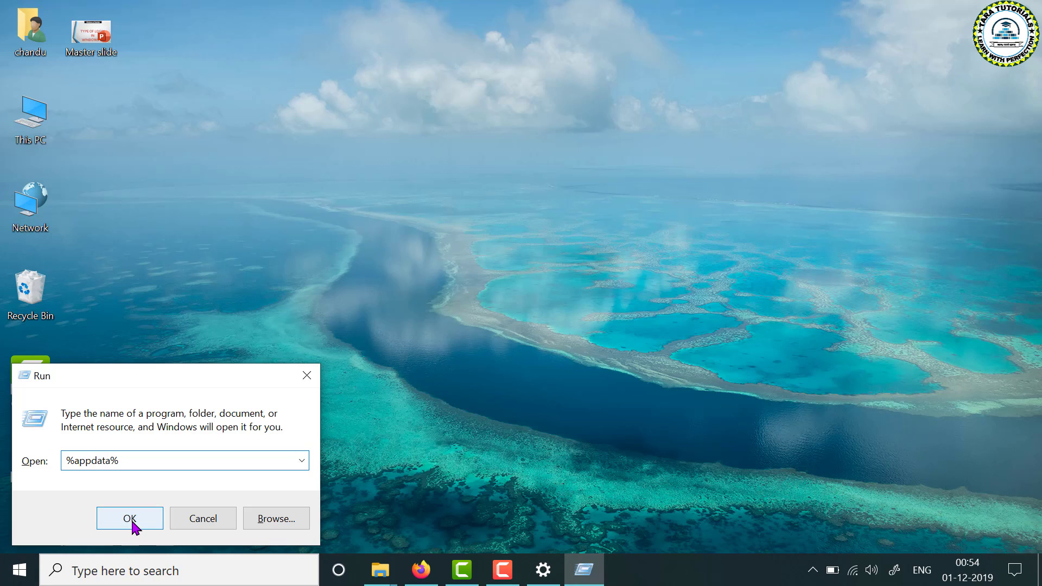
{"action": "left_click", "coordinate": [134, 521]}
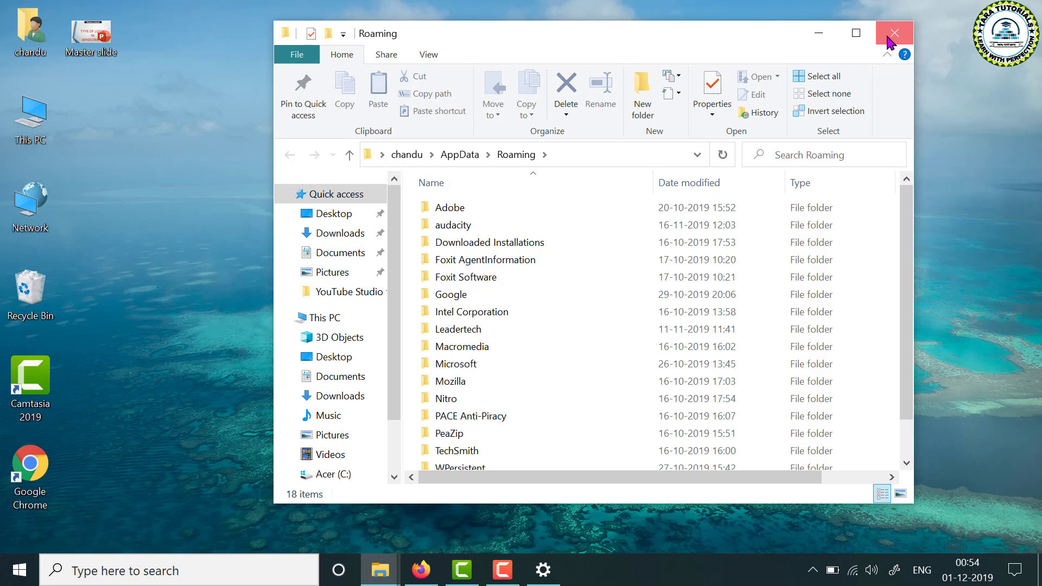
{"action": "left_click", "coordinate": [895, 37]}
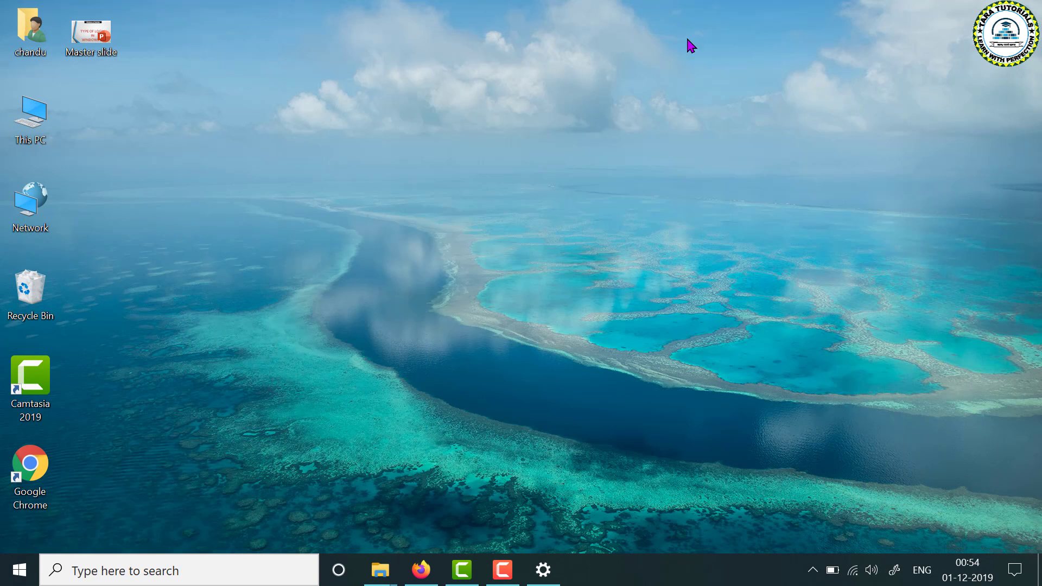
Open the AppData folder inside the user's profile folder and show the hidden items option.
{"action": "double_click", "coordinate": [32, 34]}
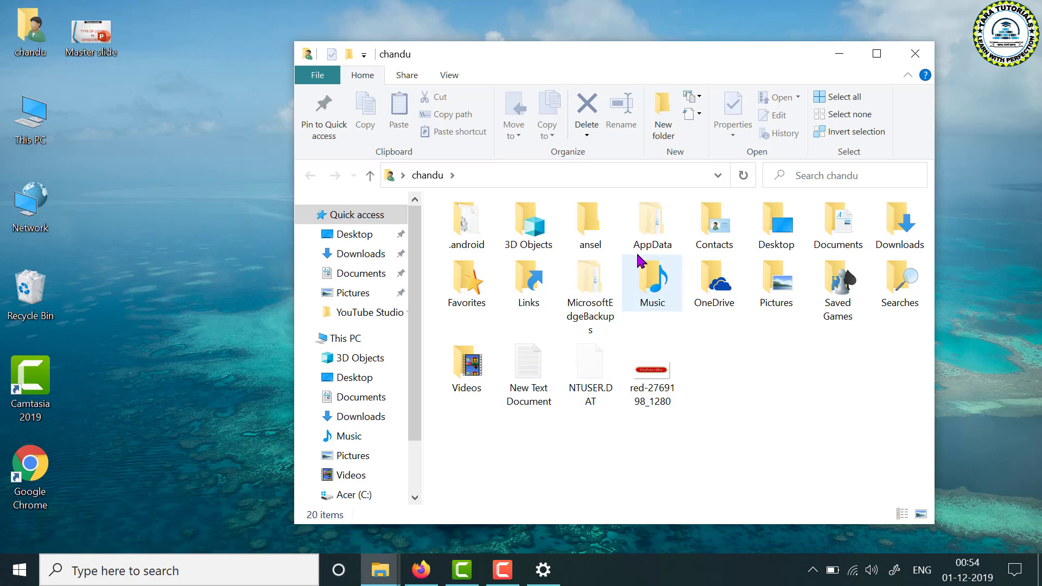
{"action": "double_click", "coordinate": [653, 228]}
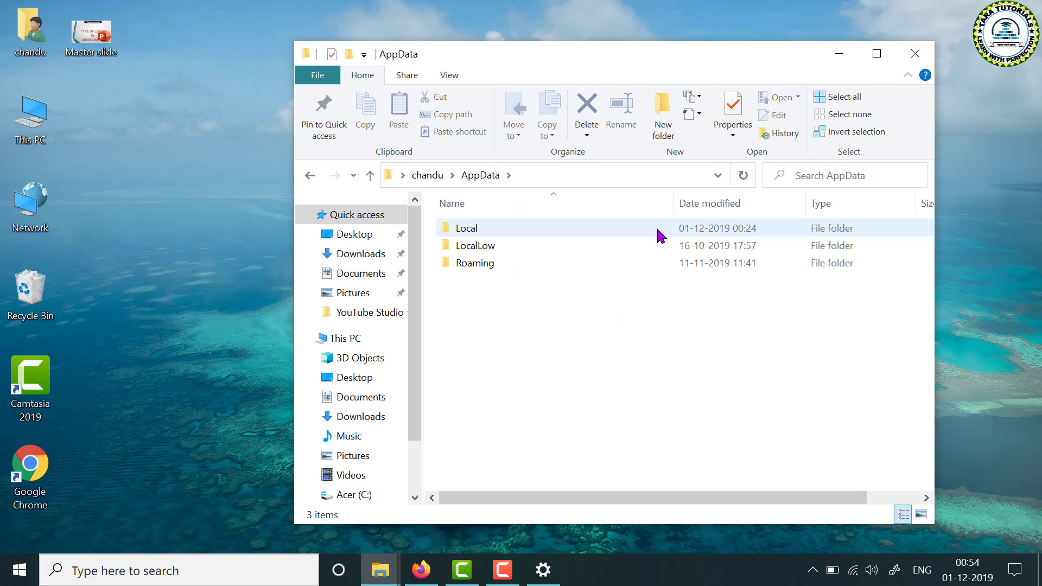
{"action": "left_click", "coordinate": [454, 75]}
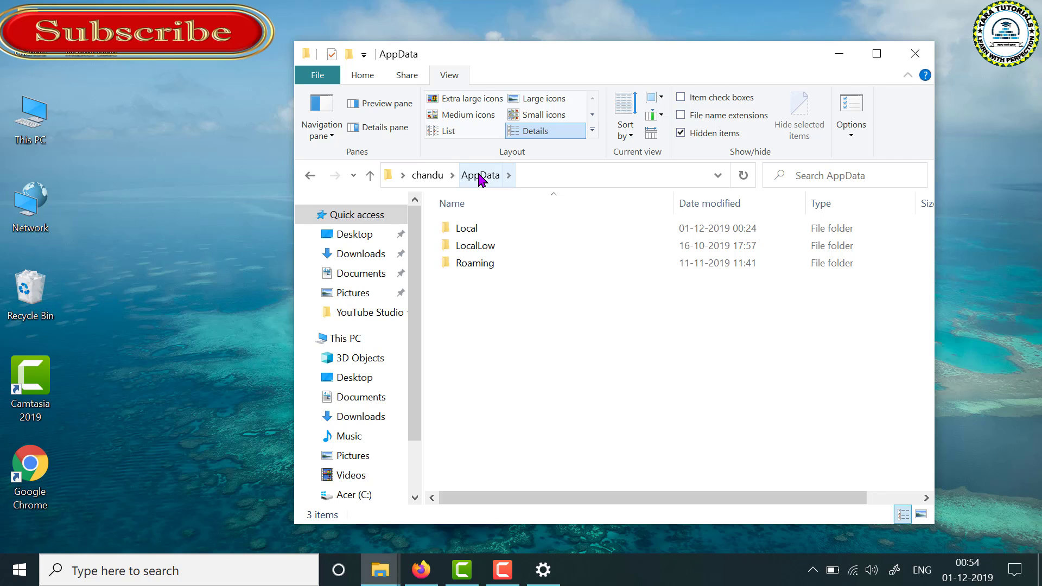
Go from AppData to the Roaming\Microsoft\Windows\Account Pictures folder.
{"action": "double_click", "coordinate": [475, 264]}
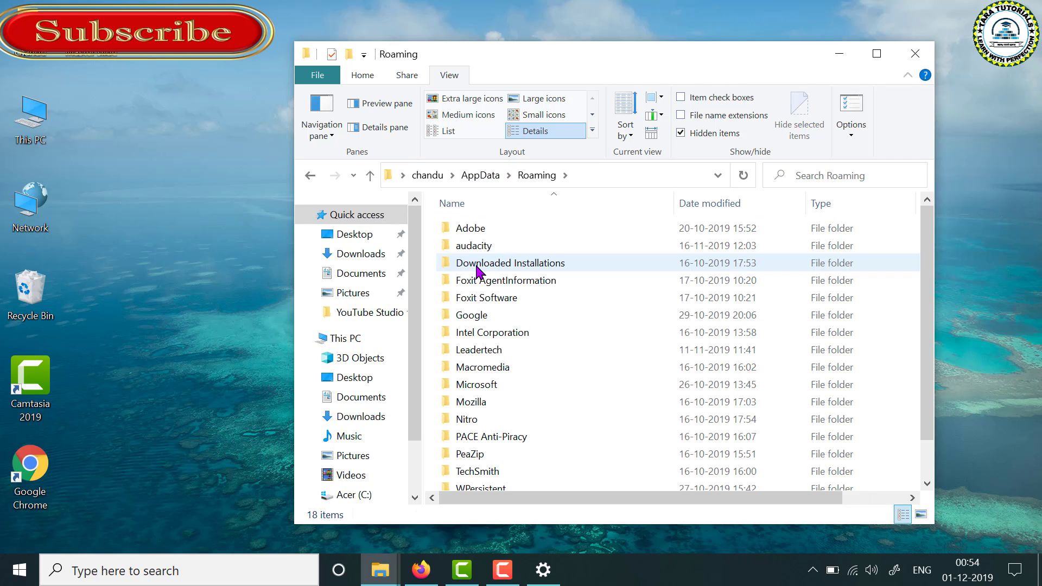
{"action": "double_click", "coordinate": [478, 385]}
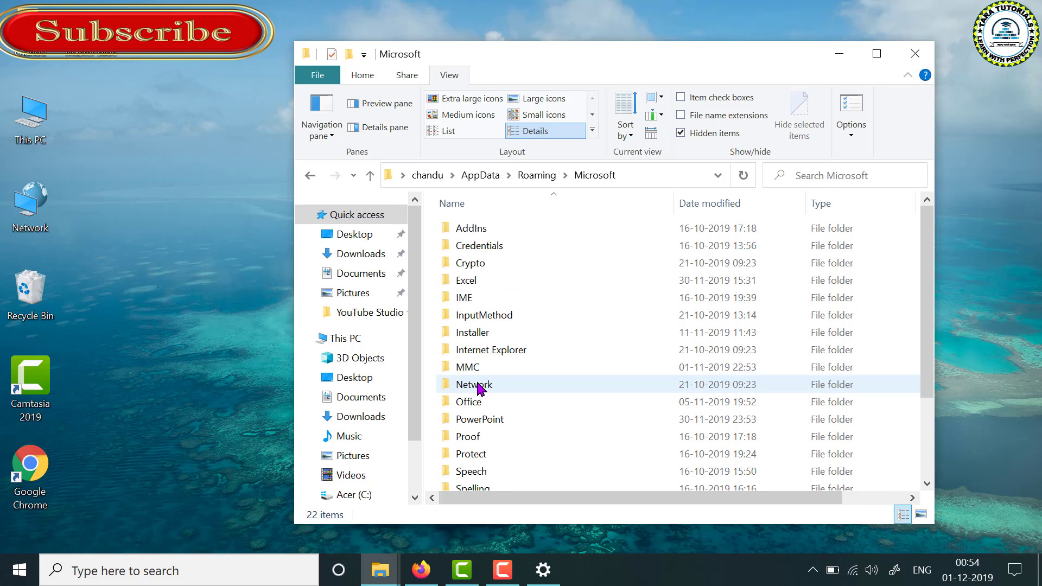
{"action": "left_click", "coordinate": [481, 437]}
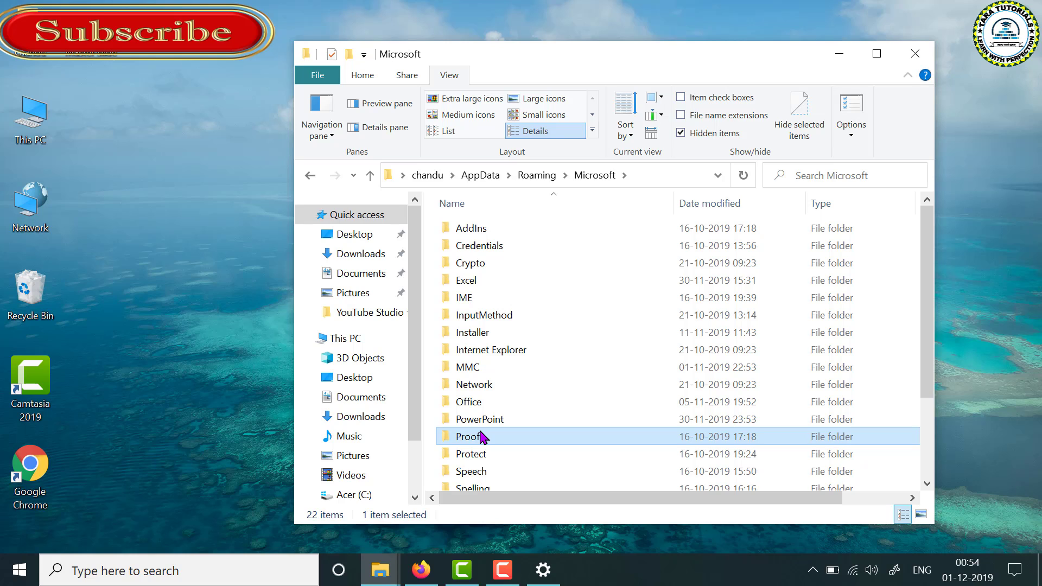
{"action": "key", "text": "w"}
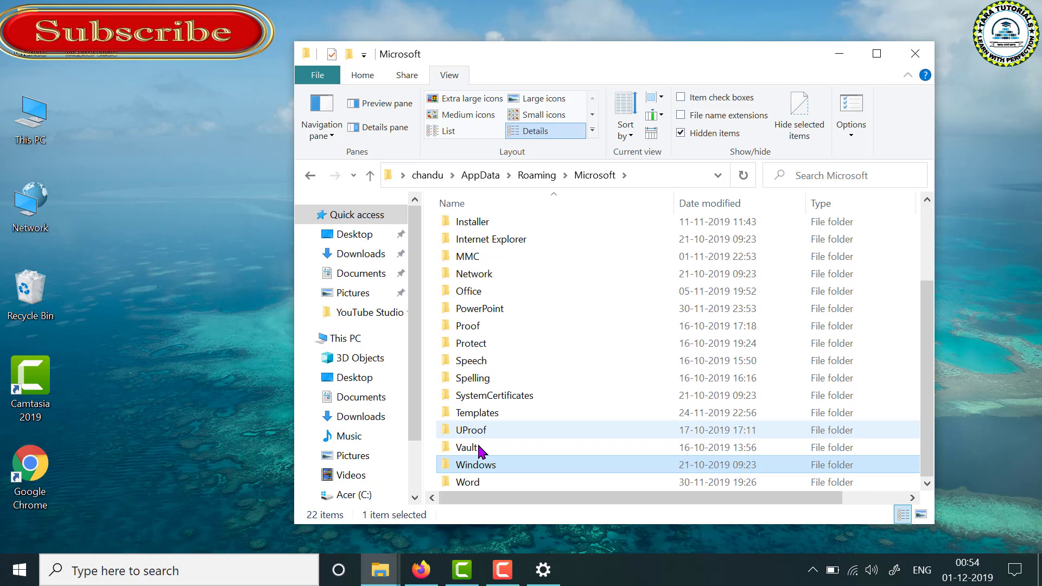
{"action": "double_click", "coordinate": [481, 465]}
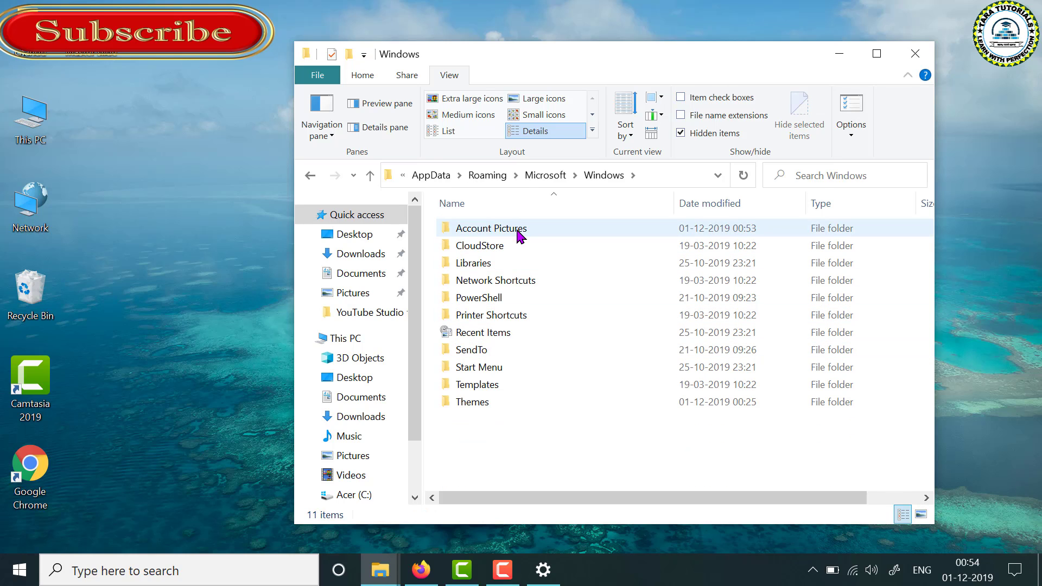
{"action": "double_click", "coordinate": [491, 229]}
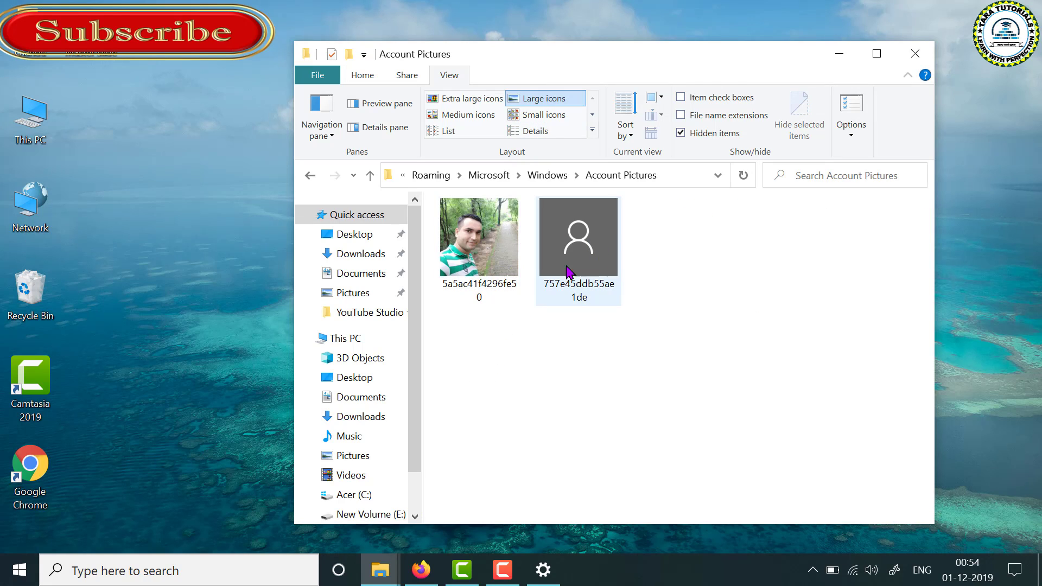